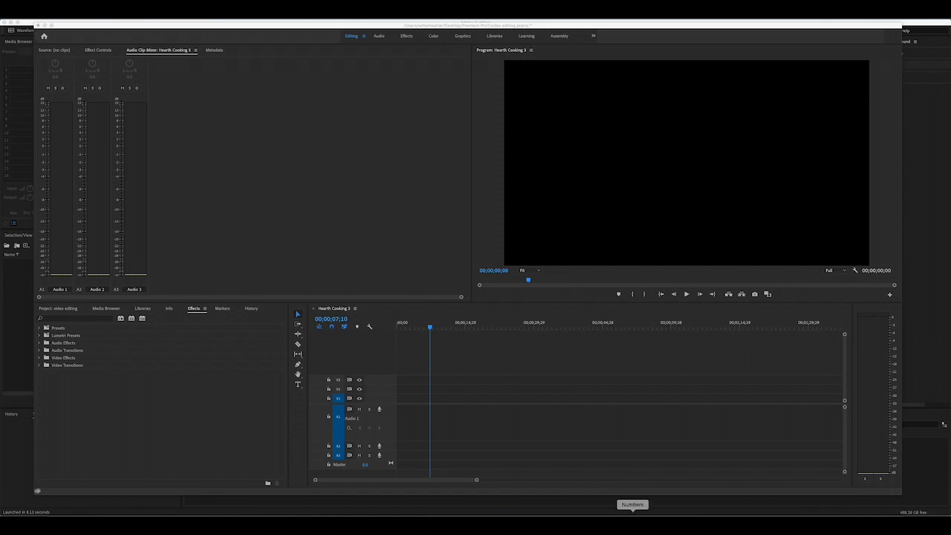
- Place video.mp4 from the project on track V1 of the Hearth Cooking 3 sequence, keeping the existing sequence settings
click(494, 170)
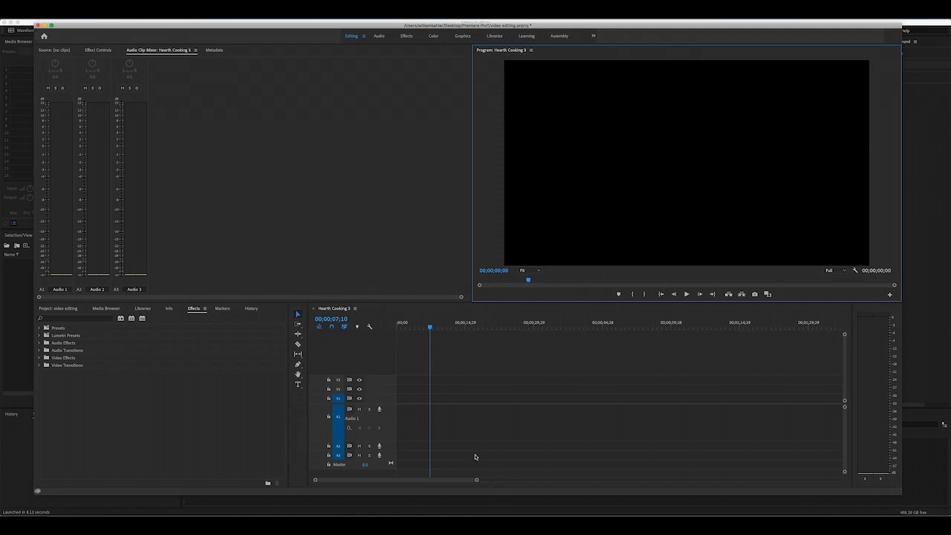
click(58, 308)
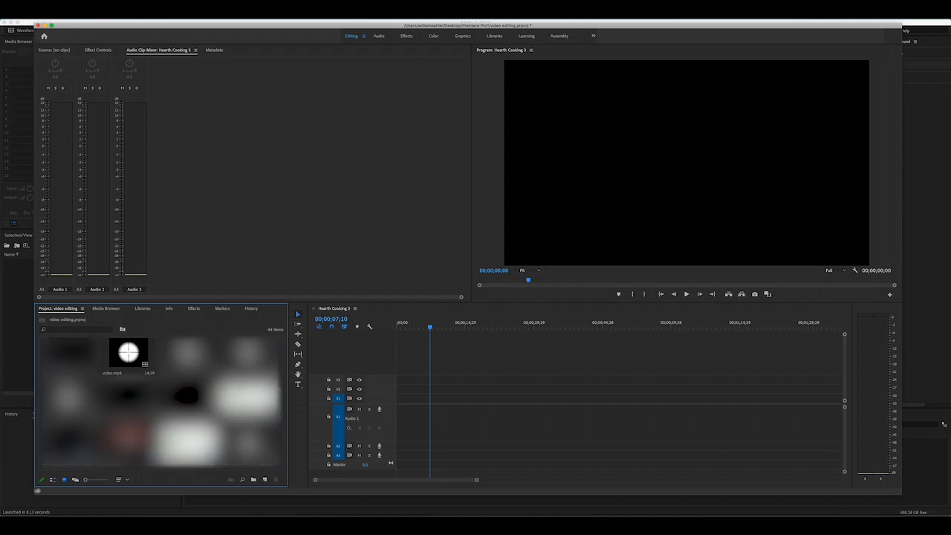
click(117, 368)
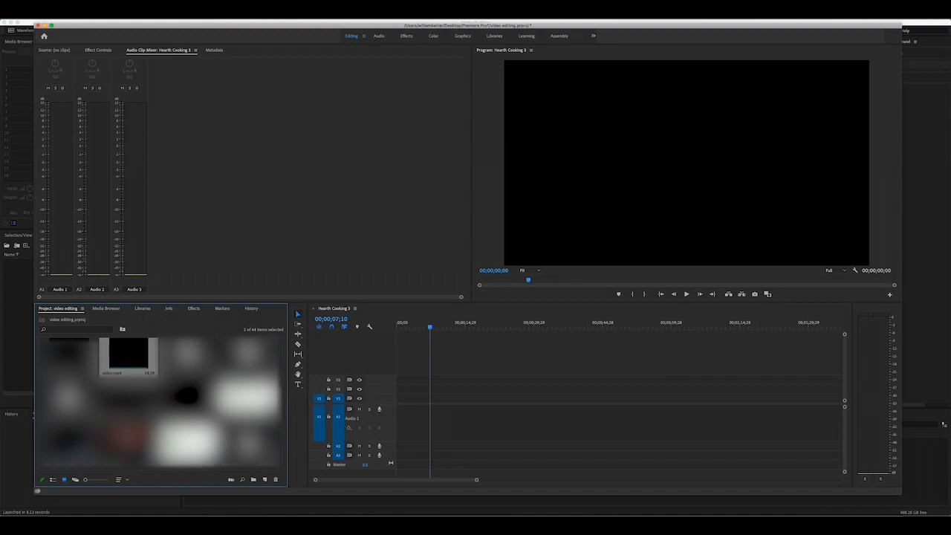
drag(128, 353, 496, 401)
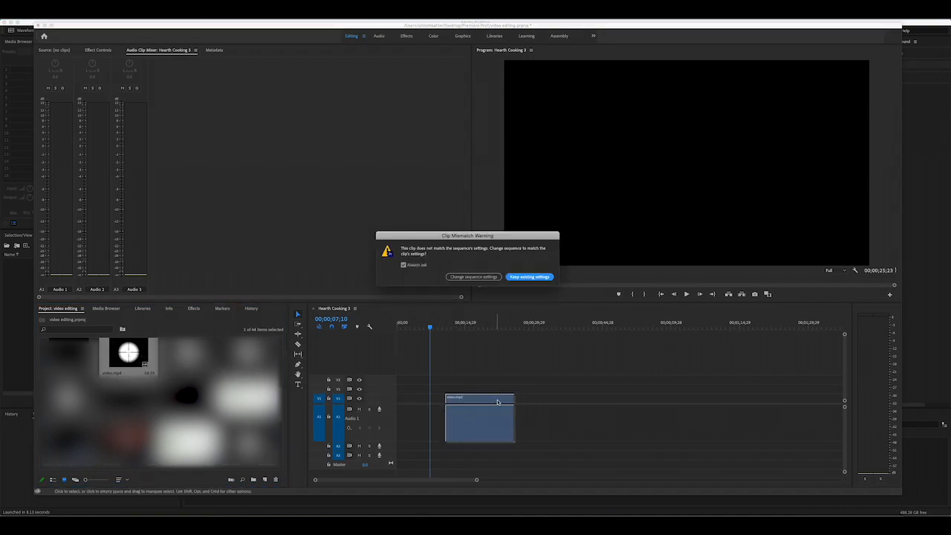
click(495, 277)
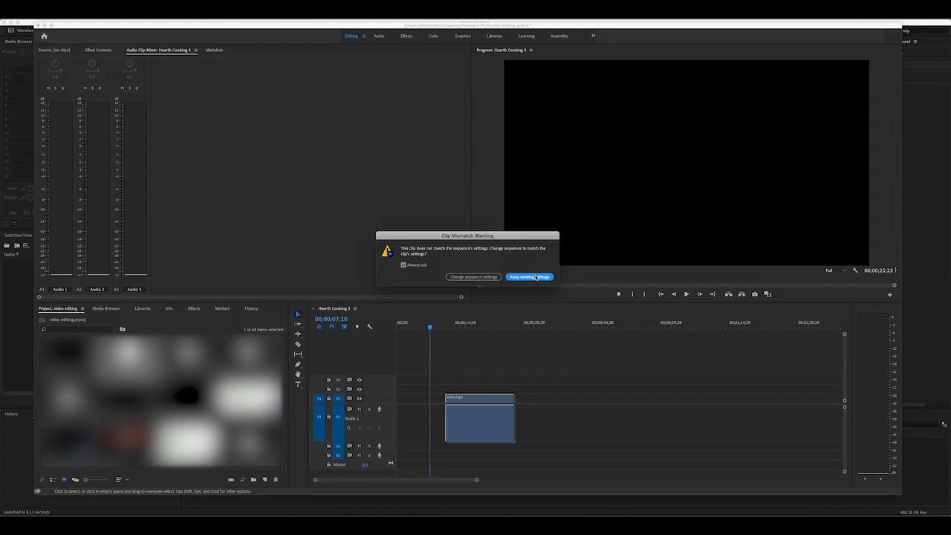
click(541, 282)
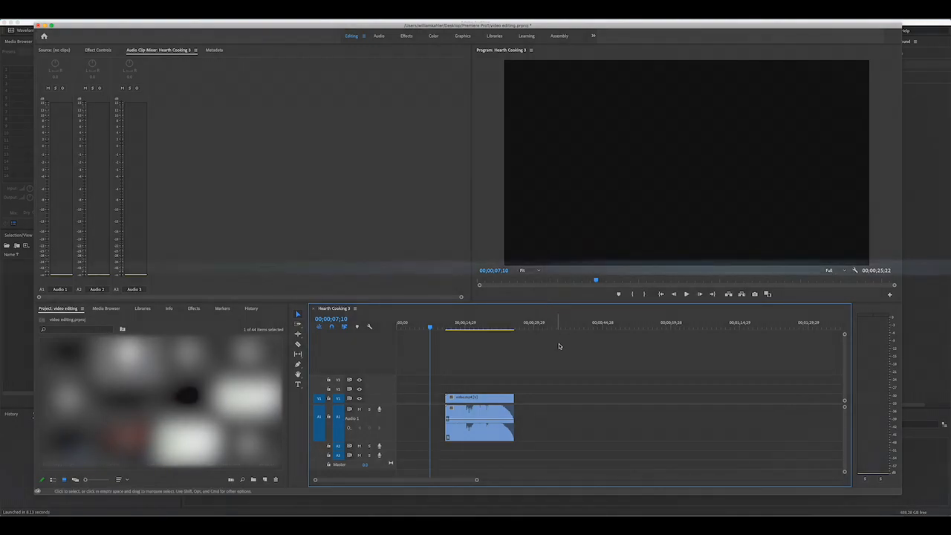
- Move the playhead to 00;00;18;29 and select the placed clip together with its audio
click(481, 337)
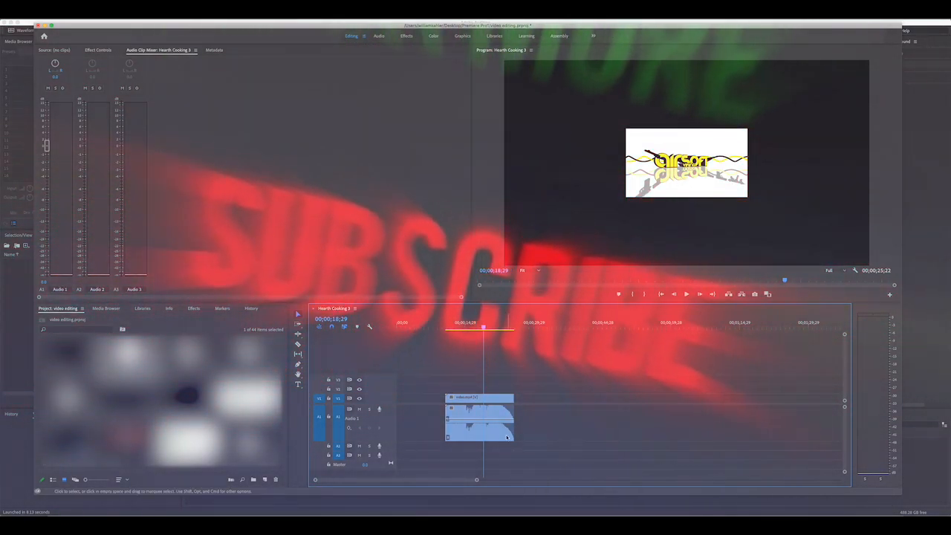
drag(429, 377, 527, 460)
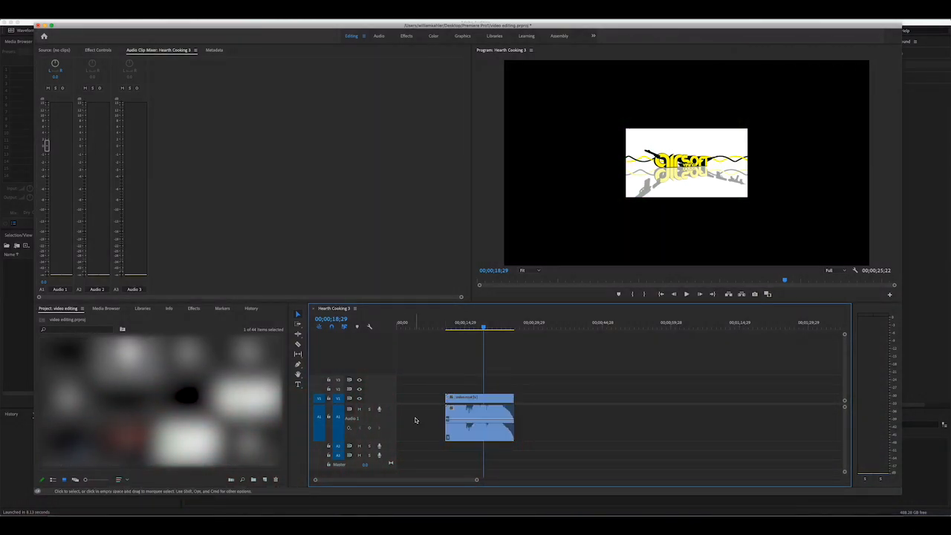
drag(414, 421, 584, 436)
drag(431, 375, 560, 413)
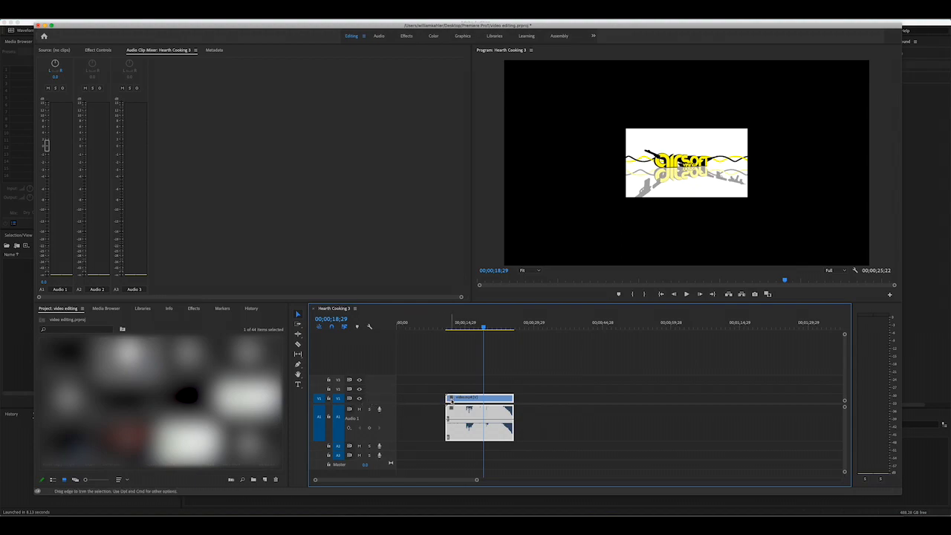
- Toggle the V1 track's output and the A1 track's solo off and on, and expand and collapse the Video 1 track
click(359, 398)
click(359, 398)
click(369, 409)
double_click(375, 397)
click(369, 410)
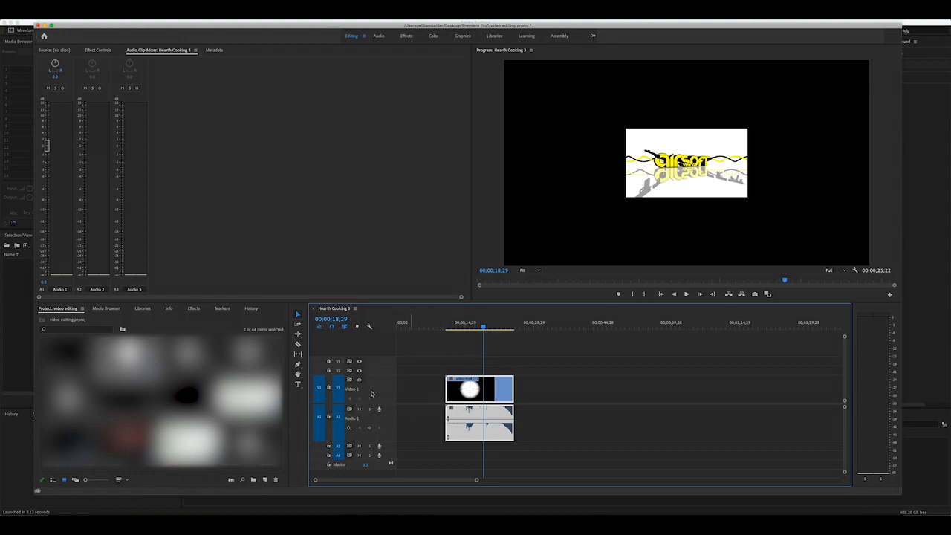
double_click(371, 393)
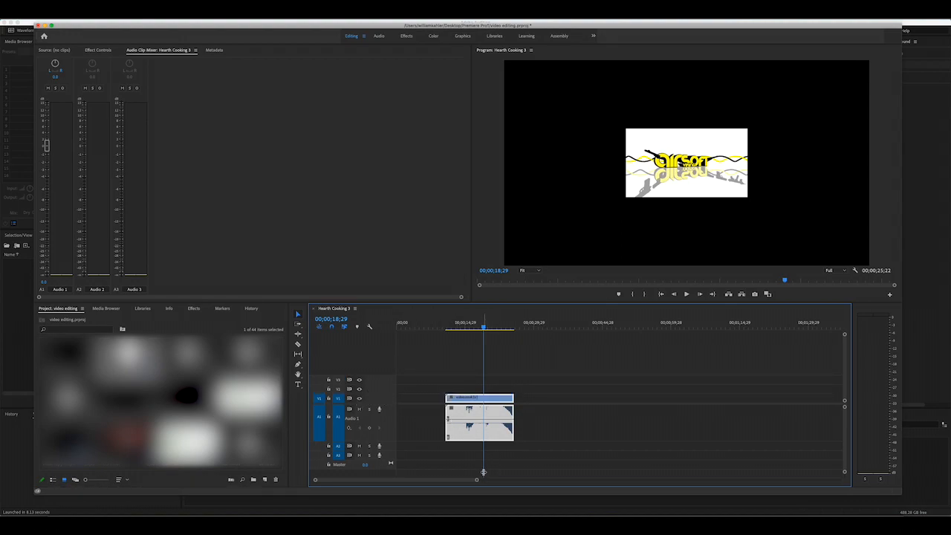
- Zoom the timeline in and out around the clip and scrub the playhead back to about 00;00;16;26
key(equal)
key(equal)
key(equal)
key(equal)
key(equal)
key(equal)
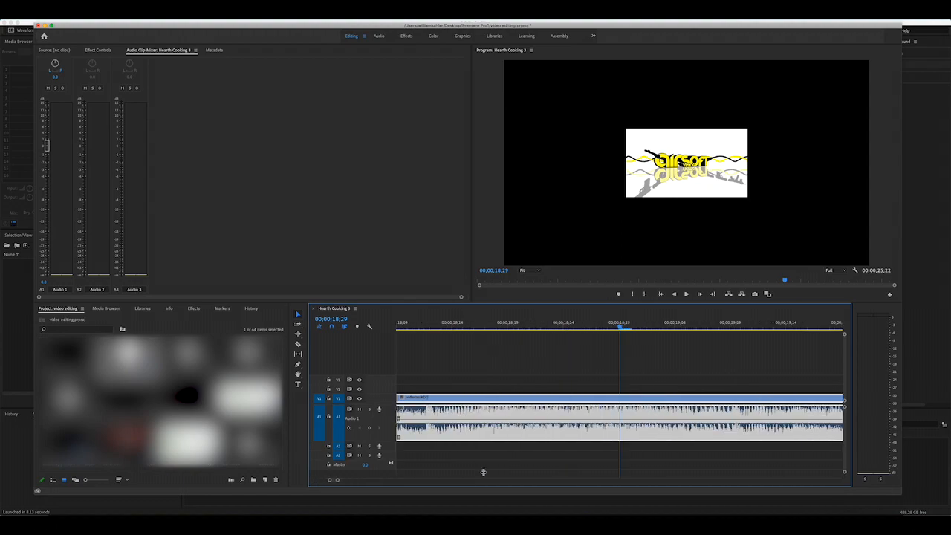
drag(619, 331, 676, 480)
key(minus)
key(minus)
key(minus)
key(minus)
key(minus)
key(minus)
key(minus)
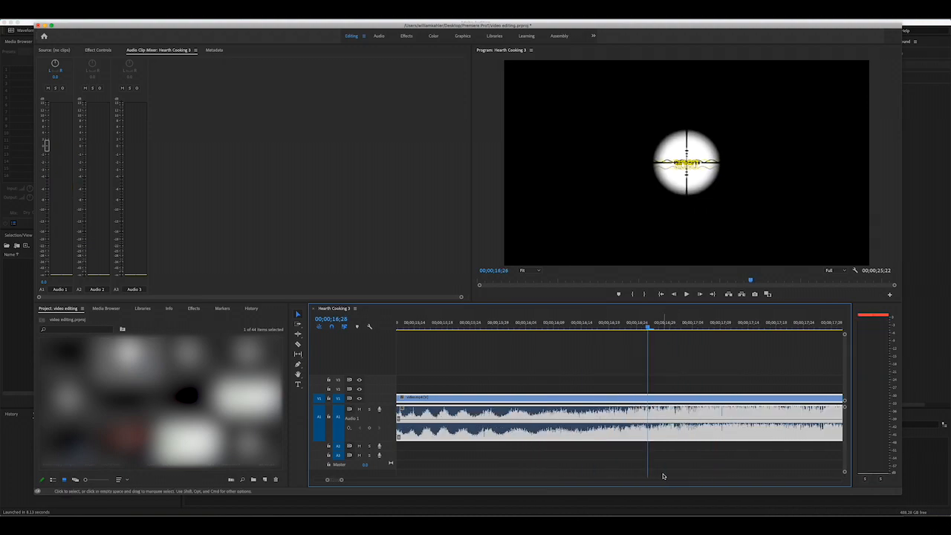
key(equal)
key(equal)
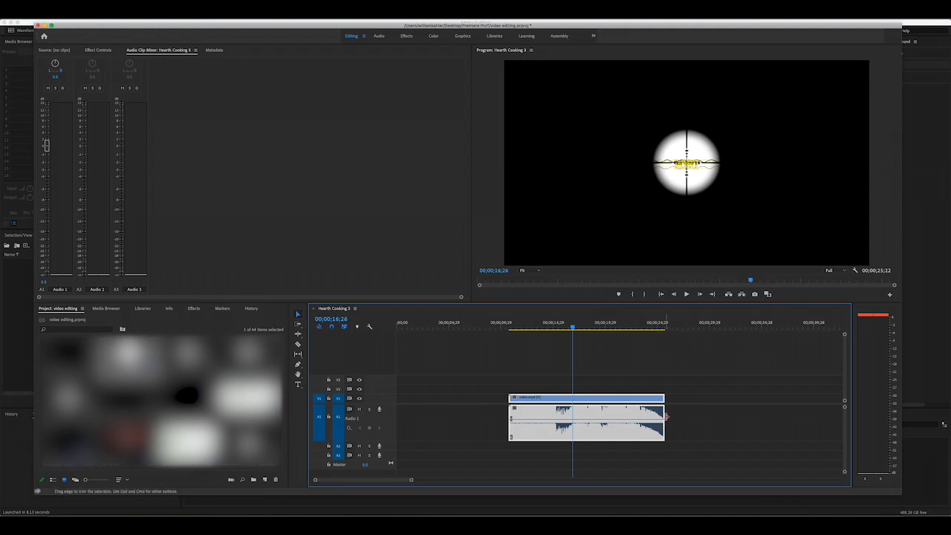
- Preview the program monitor at 10%, 400% and 200% magnification
click(526, 269)
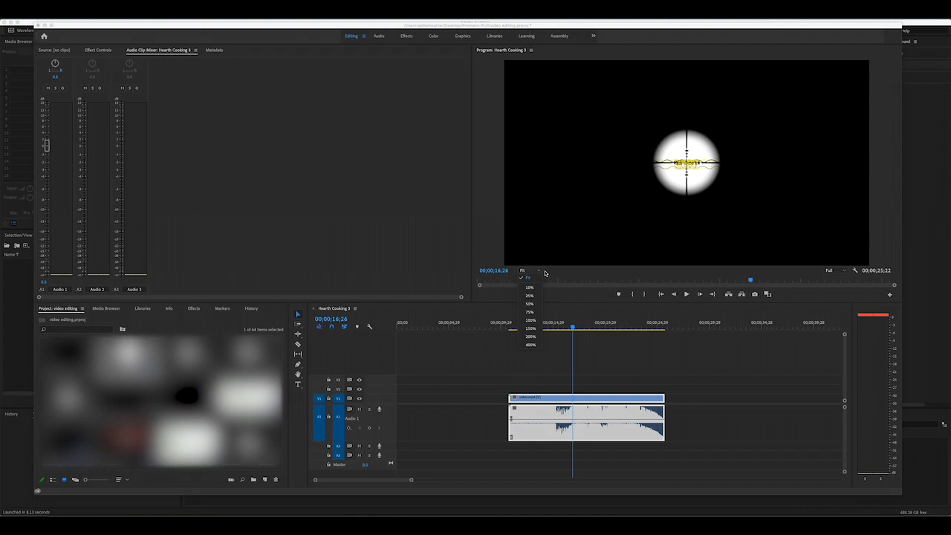
click(536, 290)
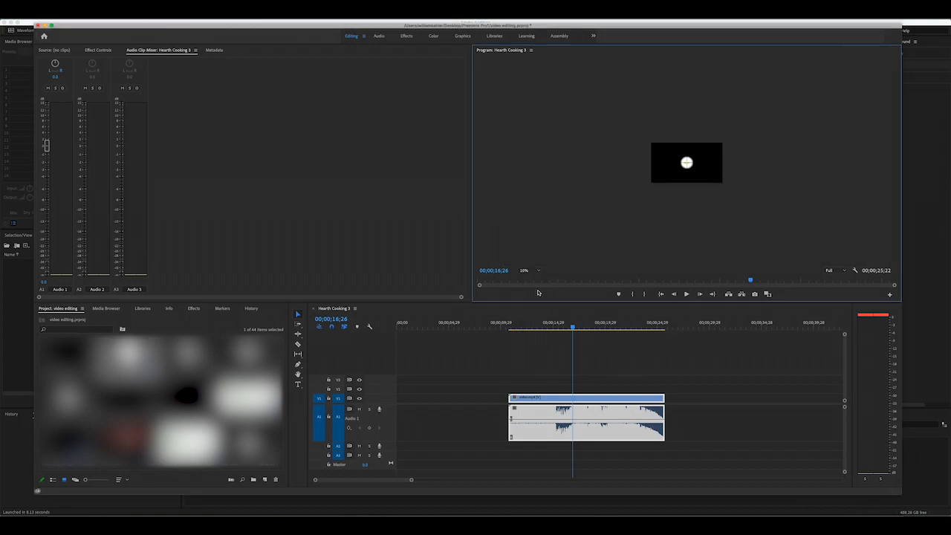
click(539, 271)
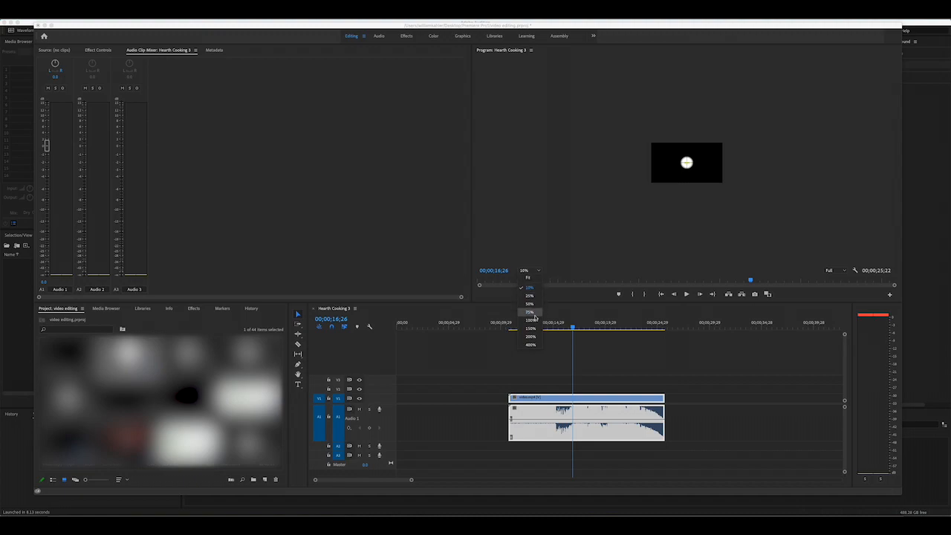
click(539, 346)
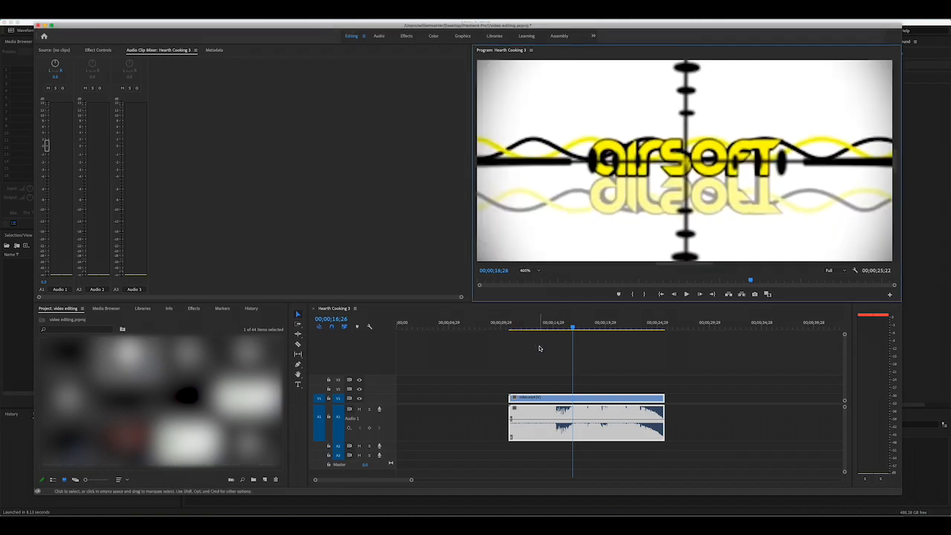
click(538, 271)
click(529, 337)
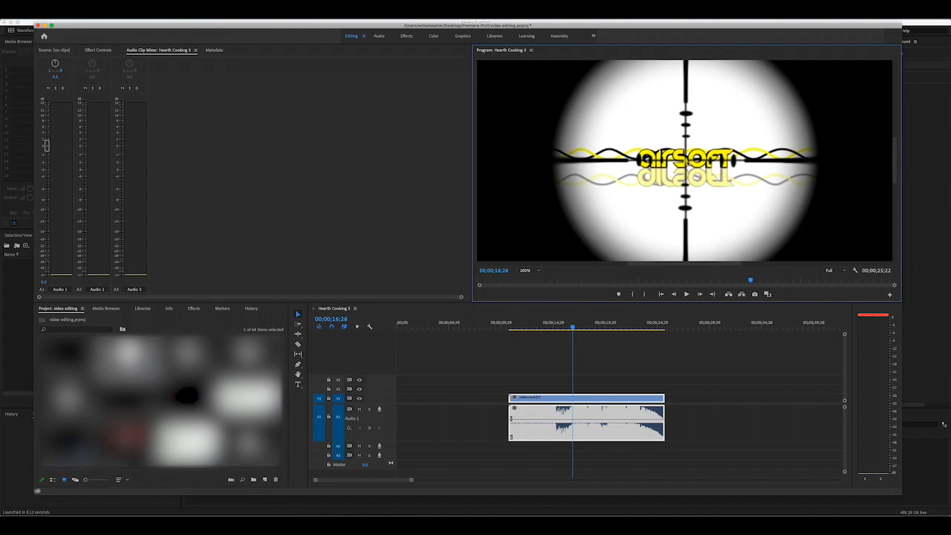
- Play the sequence briefly at 200% magnification and set the program monitor to Fit
key(space)
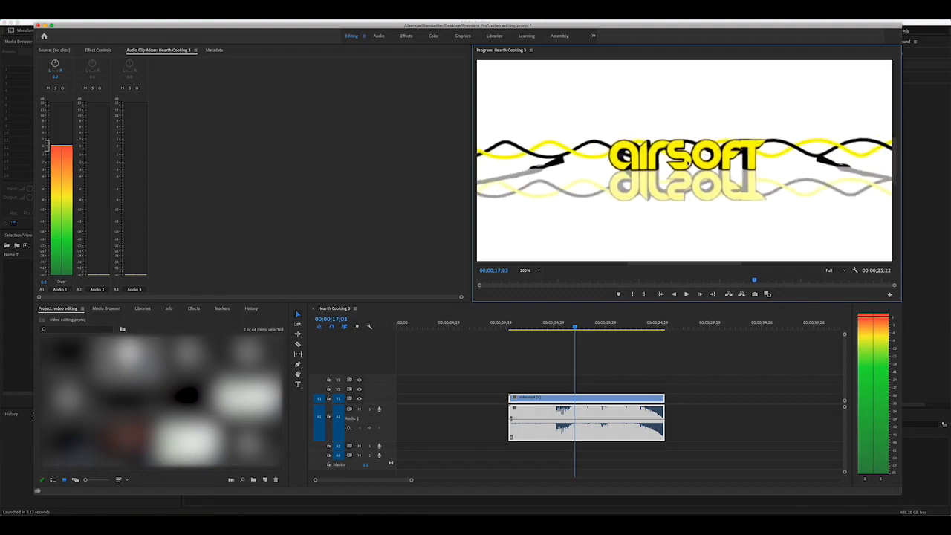
key(space)
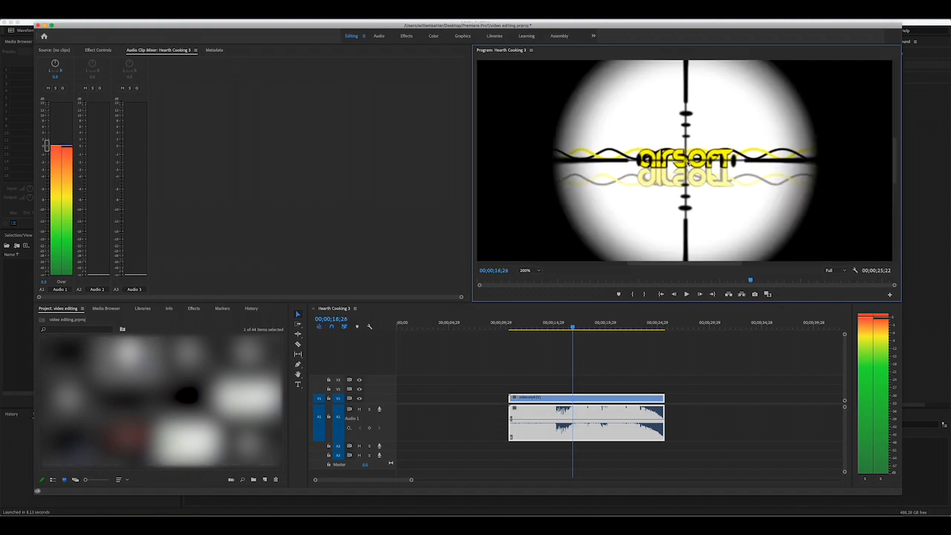
click(537, 271)
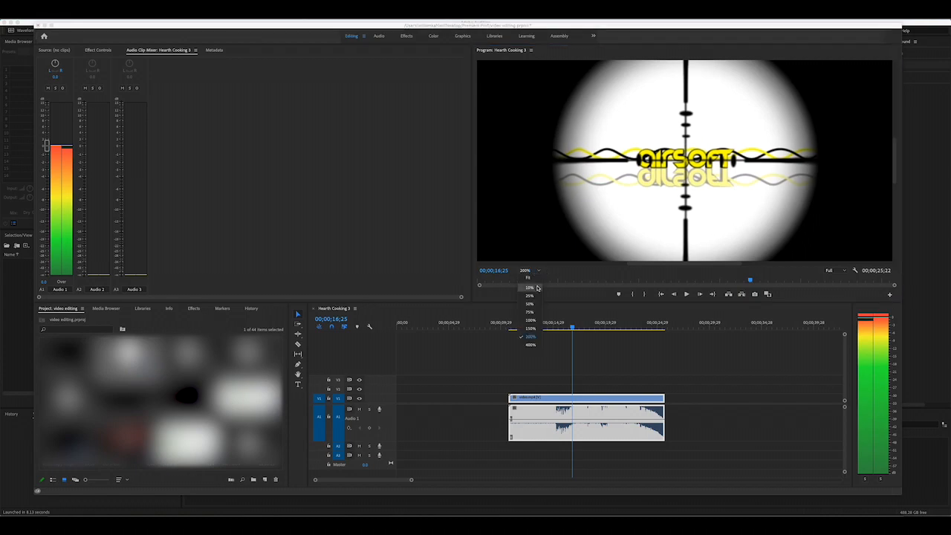
click(538, 280)
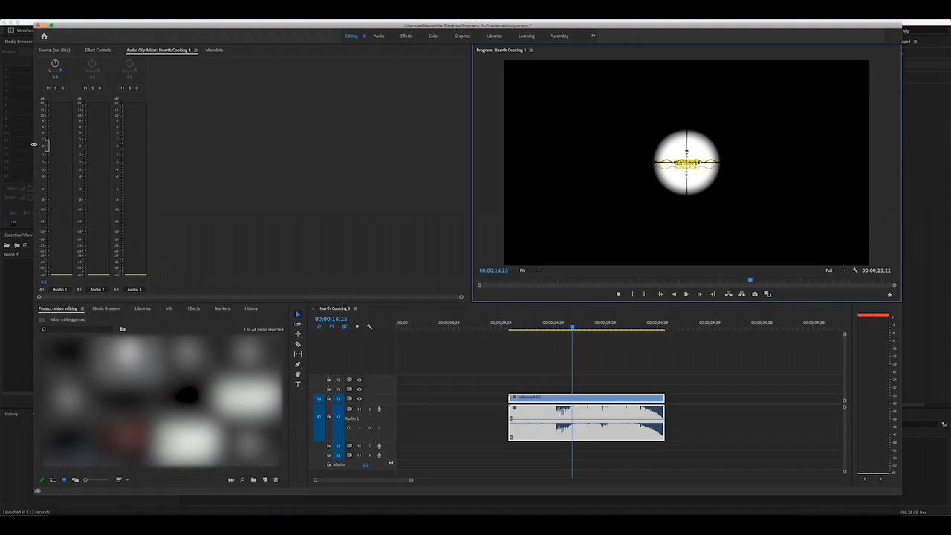
- Try lower and higher Audio 1 clip volumes during playback, and leave the volume at about -14 dB
drag(46, 146, 112, 174)
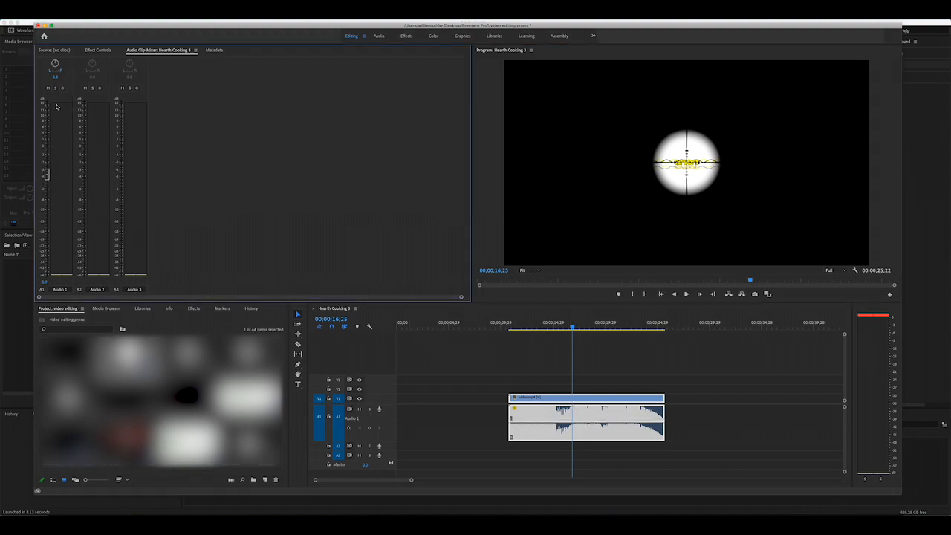
drag(47, 173, 71, 128)
key(space)
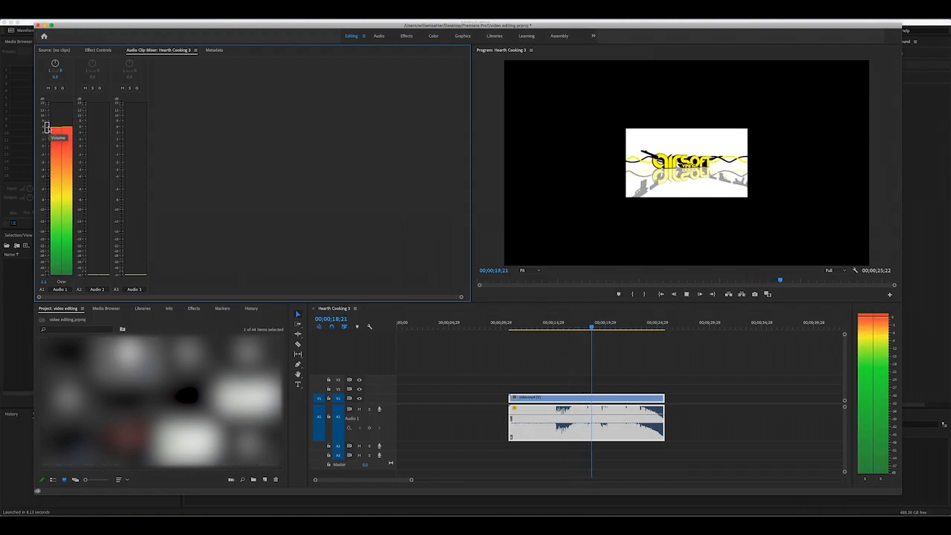
drag(49, 134, 120, 252)
key(space)
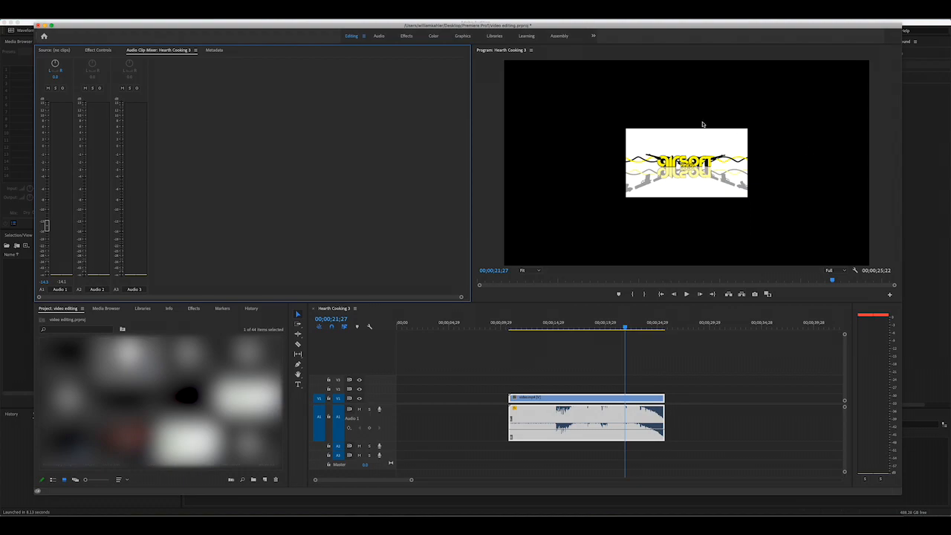
click(635, 129)
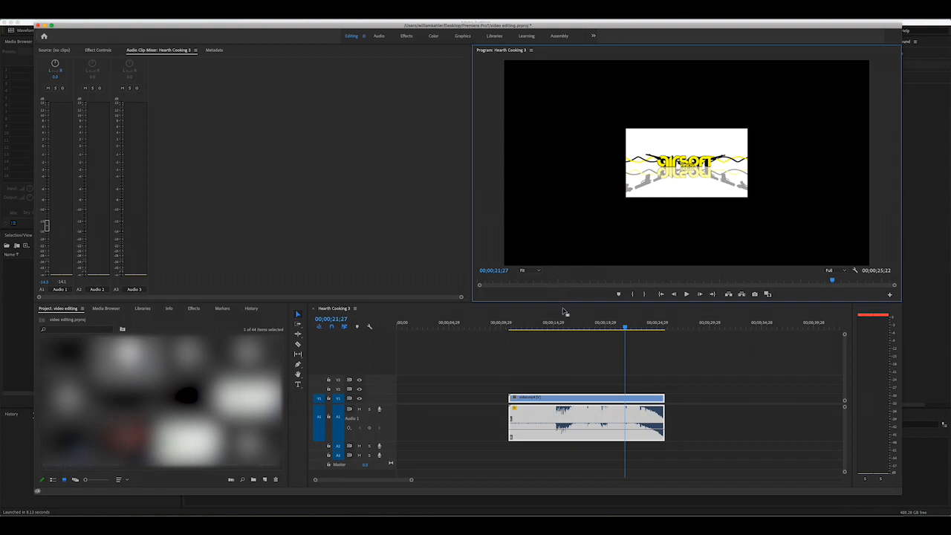
- Switch to Adobe Audition and open like.mp4 from the media browser in the waveform editor
click(21, 298)
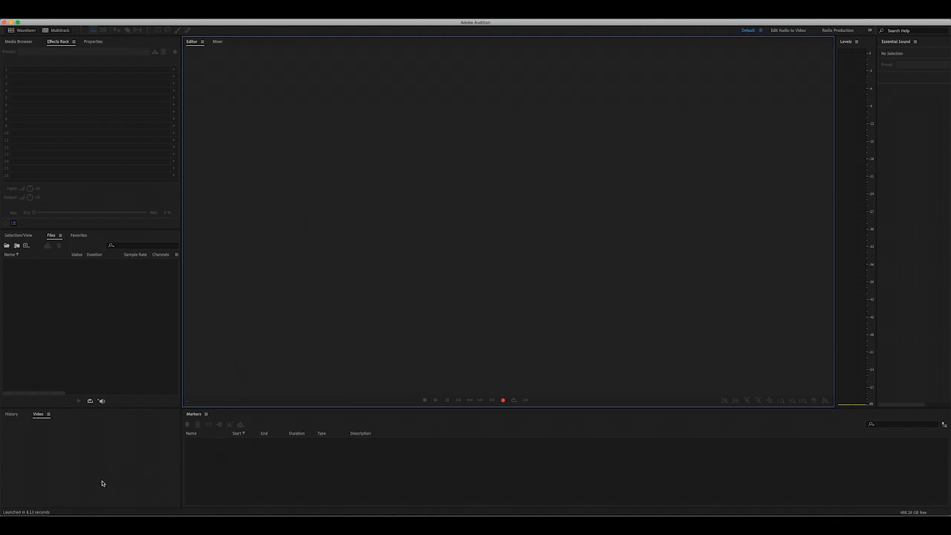
click(69, 251)
click(33, 72)
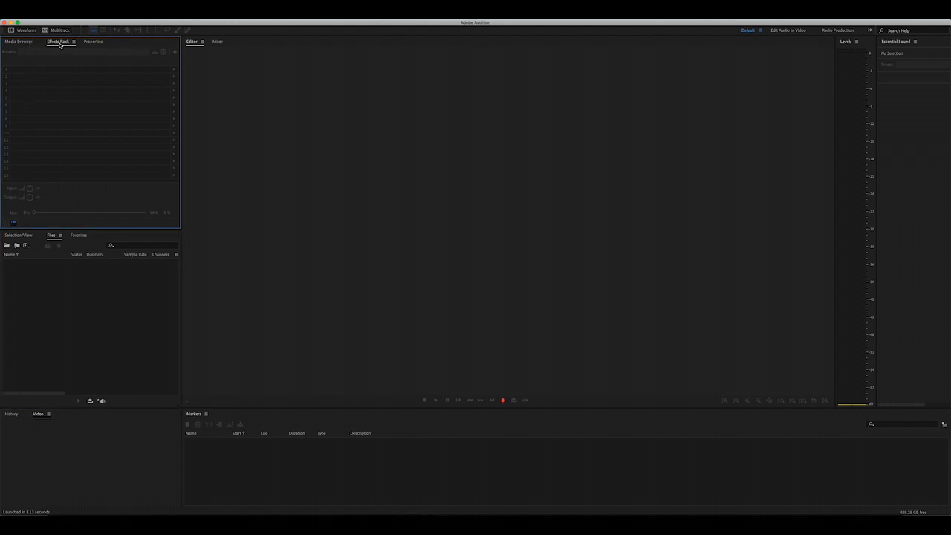
click(26, 45)
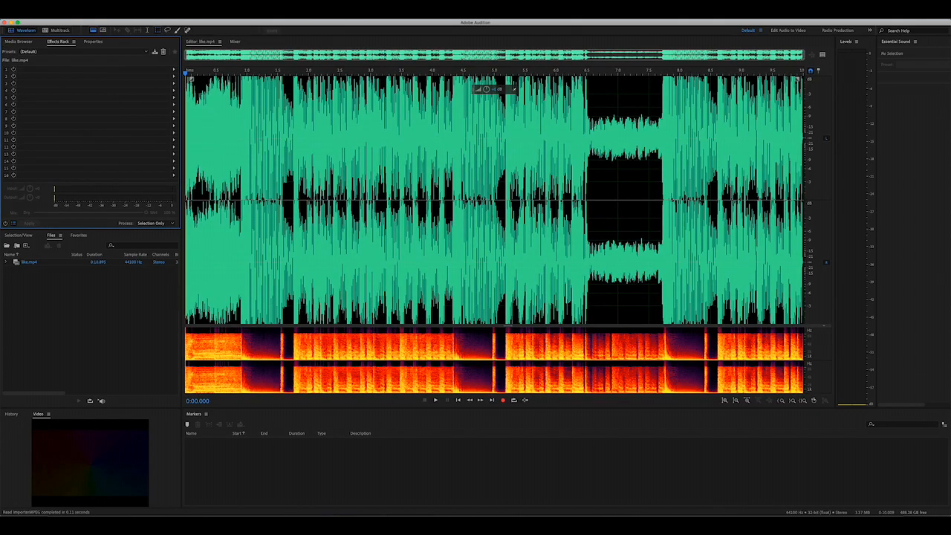
- Create a 48000 Hz stereo multitrack session named Untitled Session 5 and add like.mp4 to Track 1 as a sample-rate-matched copy
click(60, 30)
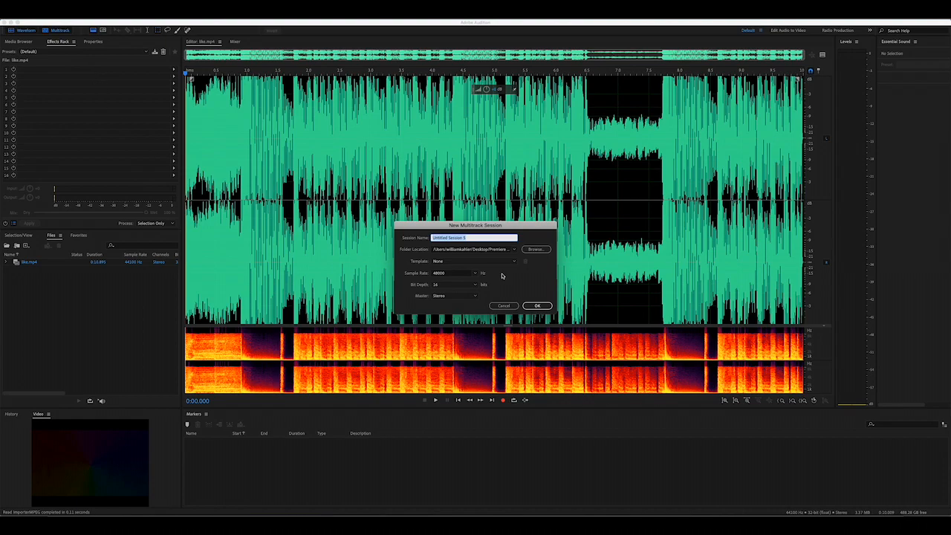
click(537, 306)
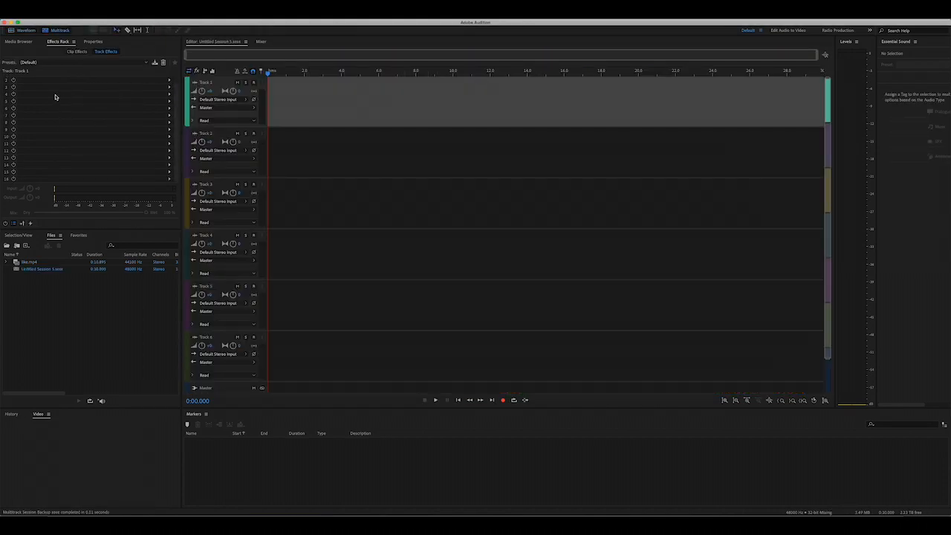
click(26, 42)
click(101, 153)
drag(101, 153, 334, 112)
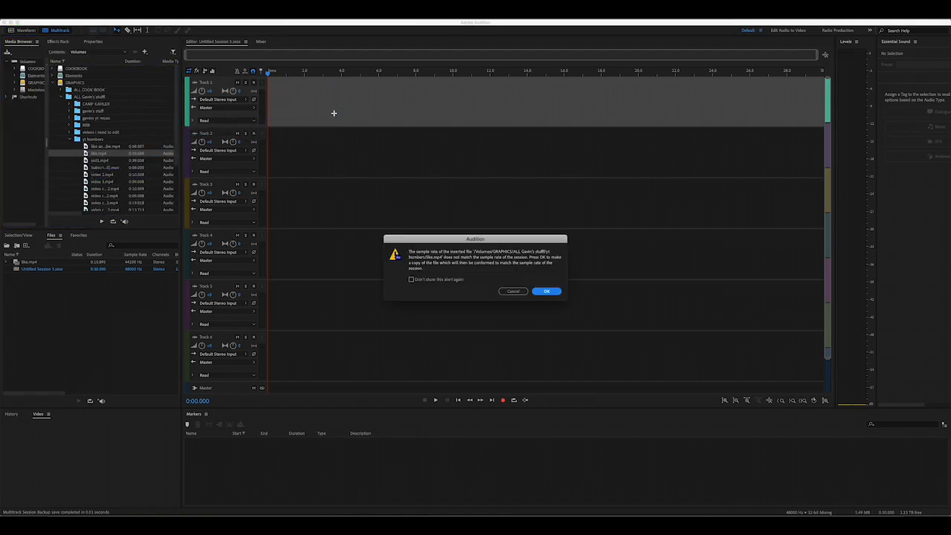
click(547, 292)
- Show the effects rack, move the like clip to the start of Track 1 and play the session
click(58, 42)
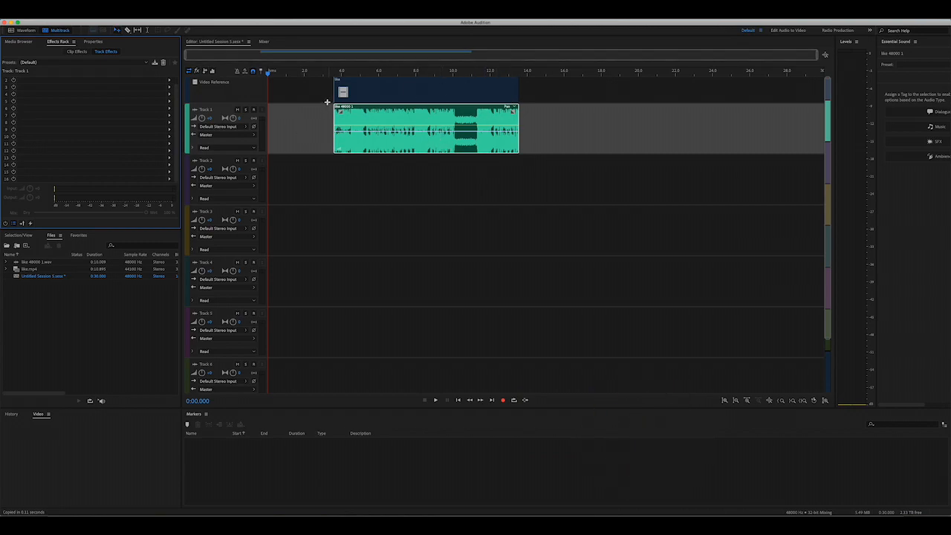
drag(389, 91, 269, 133)
key(space)
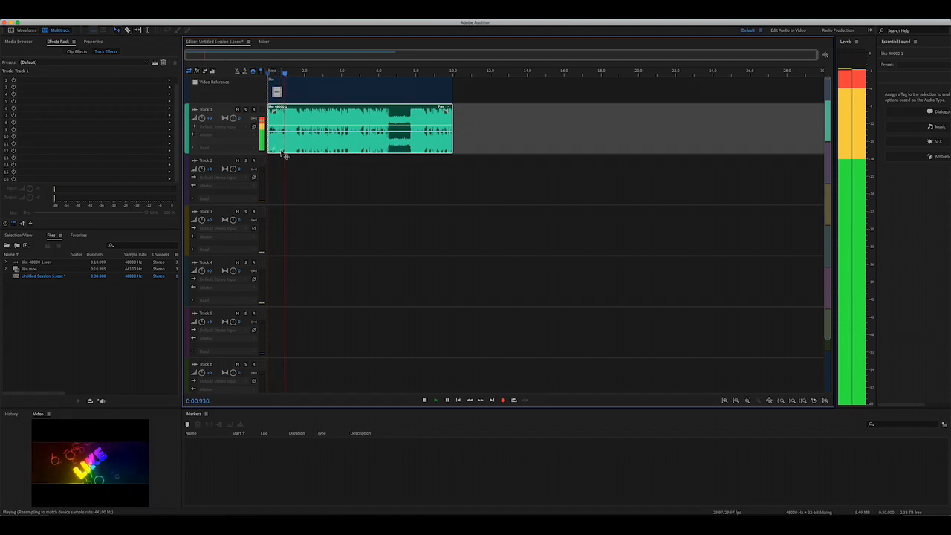
- Stop the session, activate the video preview and play another short stretch of the like clip
key(space)
click(19, 426)
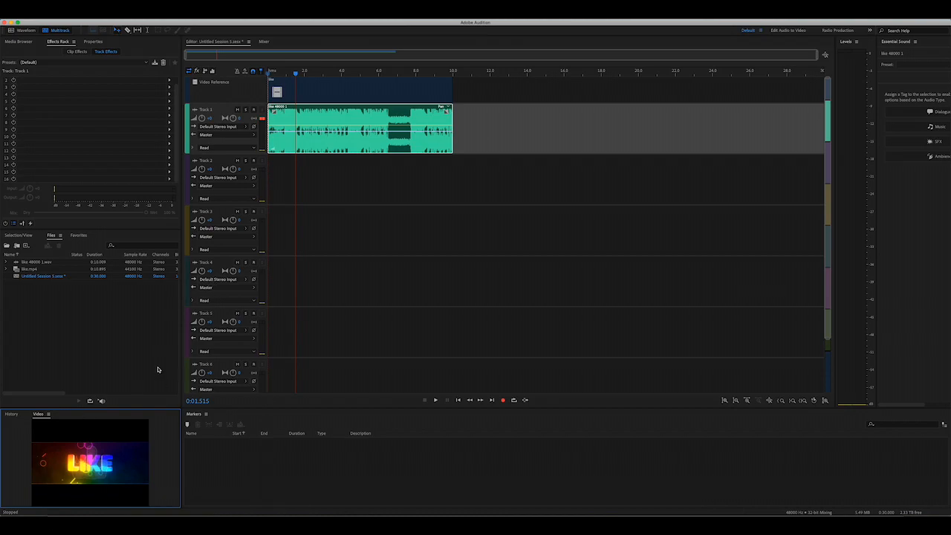
key(space)
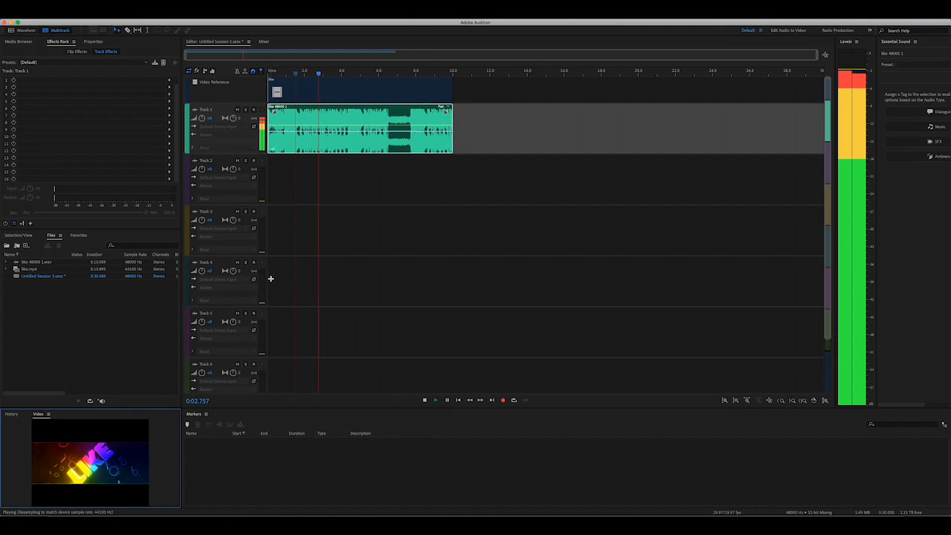
key(space)
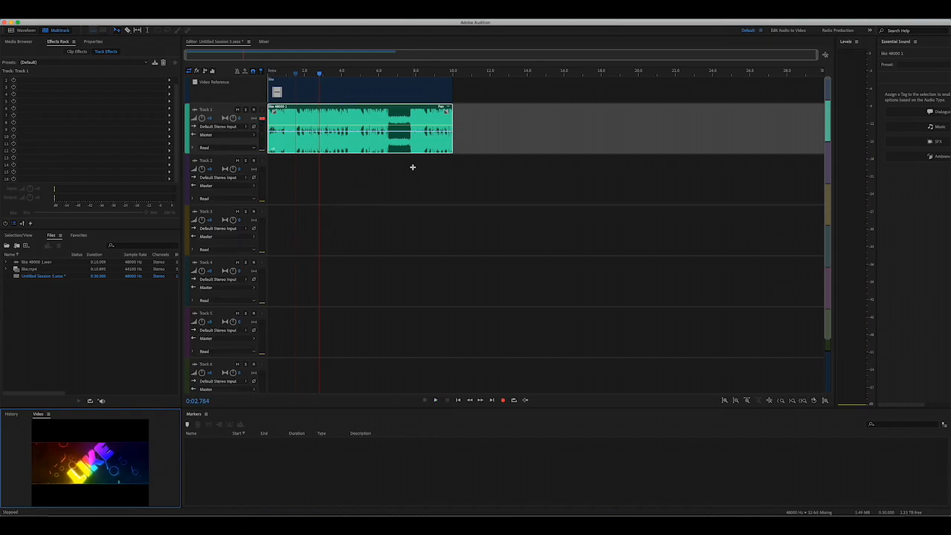
- Open like 48000 1.wav in the waveform editor and select its entire waveform
click(22, 31)
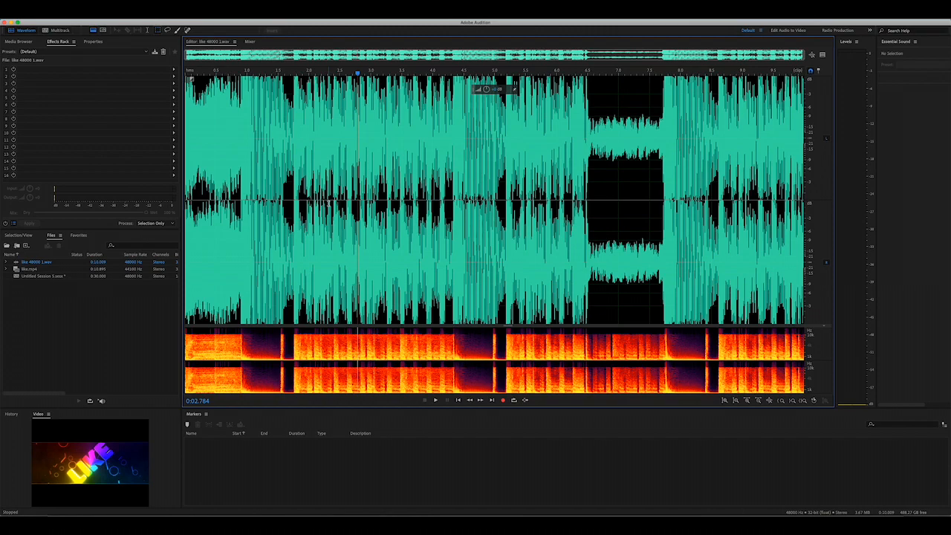
double_click(366, 288)
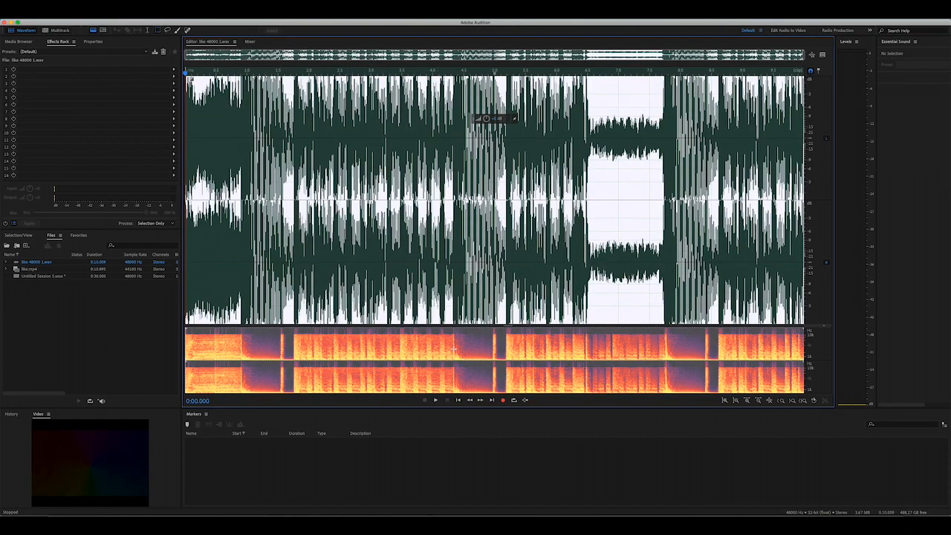
right_click(516, 286)
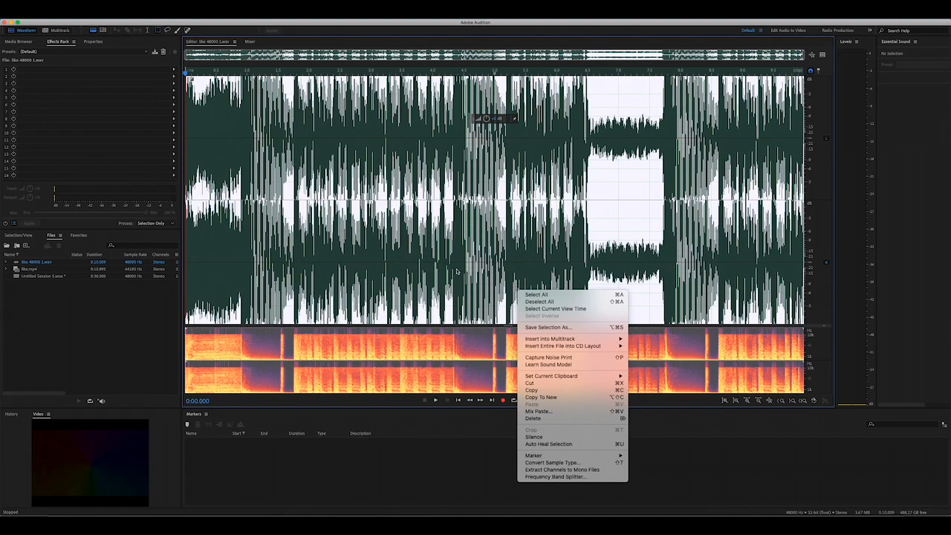
key(Escape)
- Look through the available workspace panels and show the Metadata panel
click(155, 14)
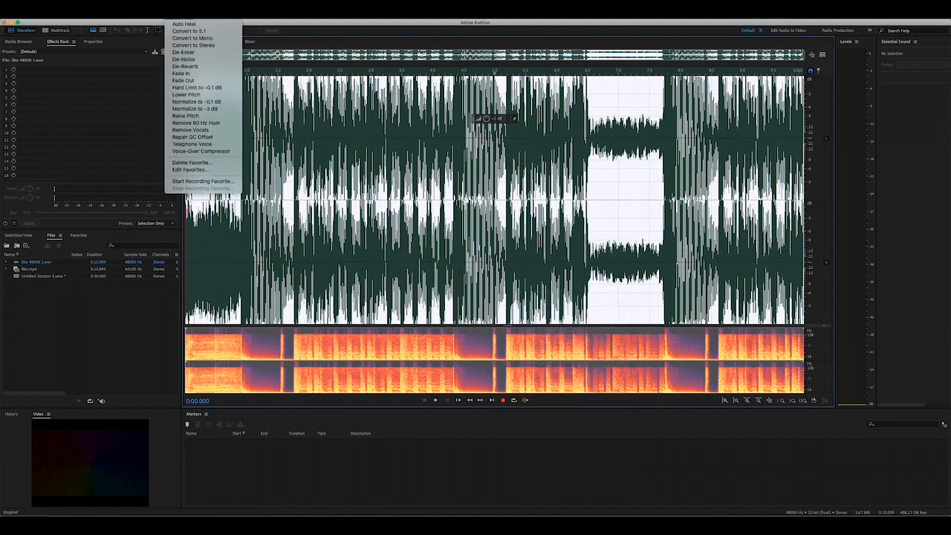
mouse_move(206, 16)
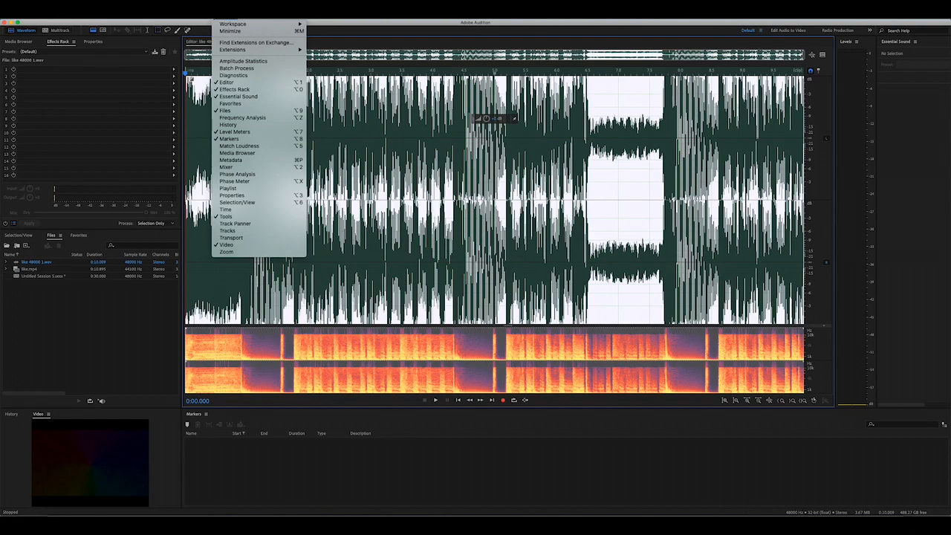
click(456, 182)
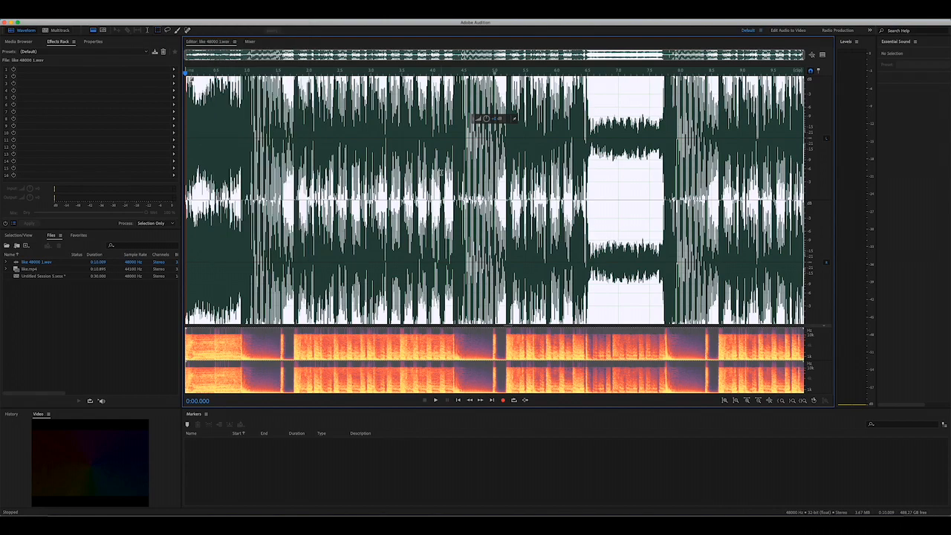
key(super+p)
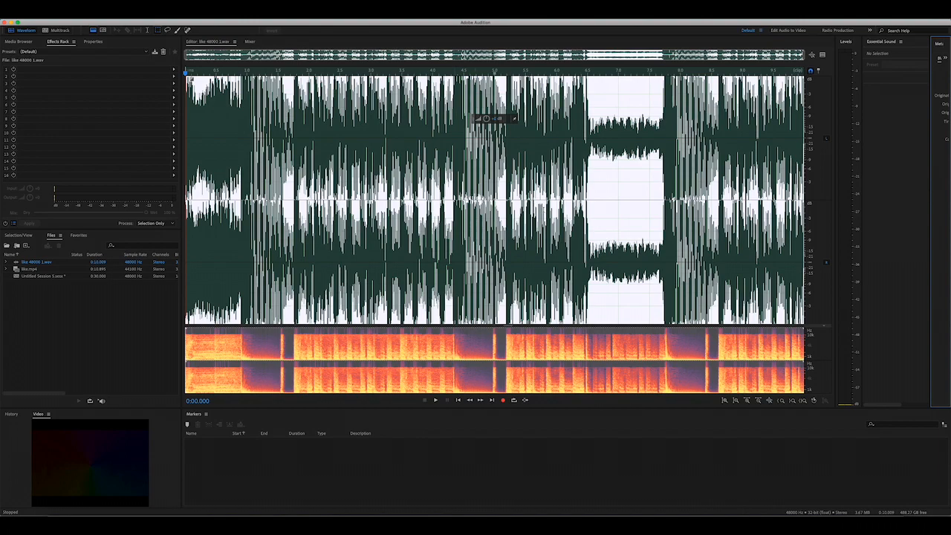
- Capture a noise print of the selected waveform with the Noise Reduction effect and close the effect without applying it
key(super+shift+p)
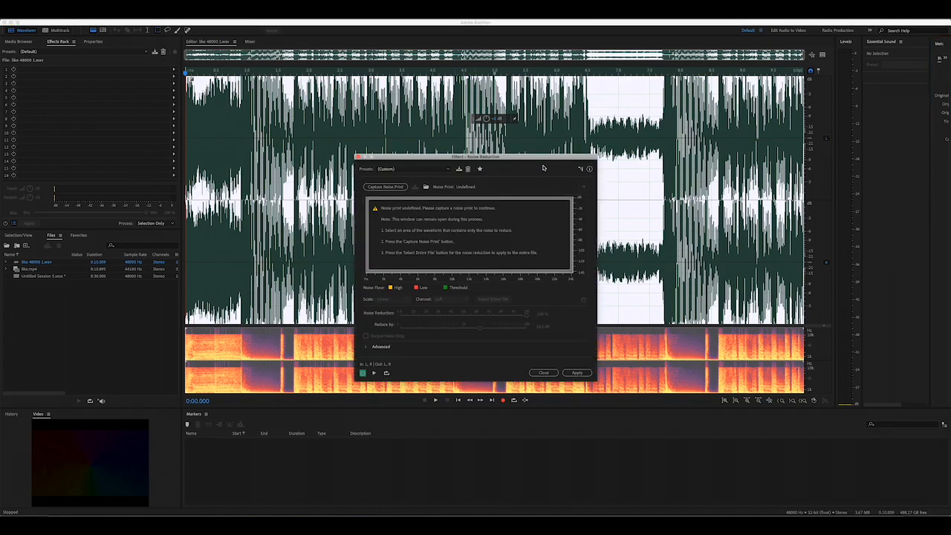
click(401, 189)
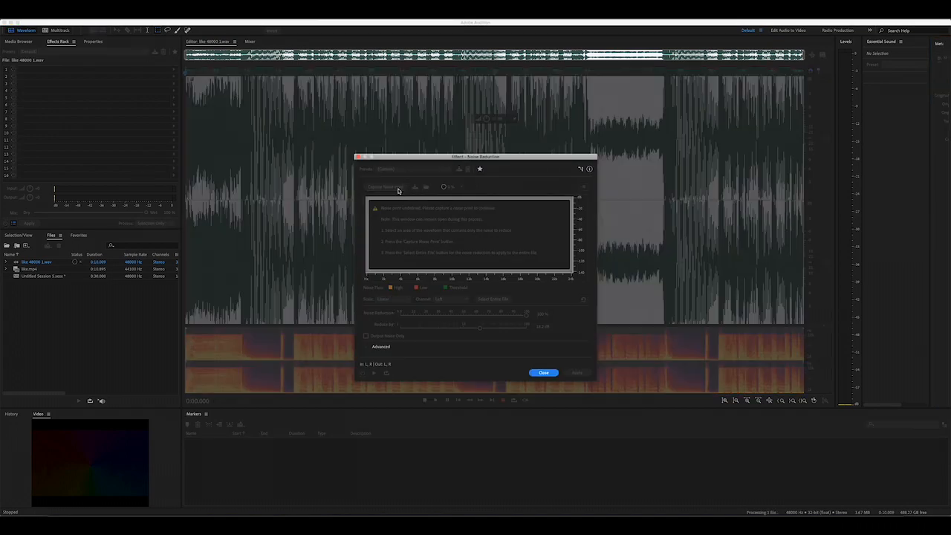
click(401, 191)
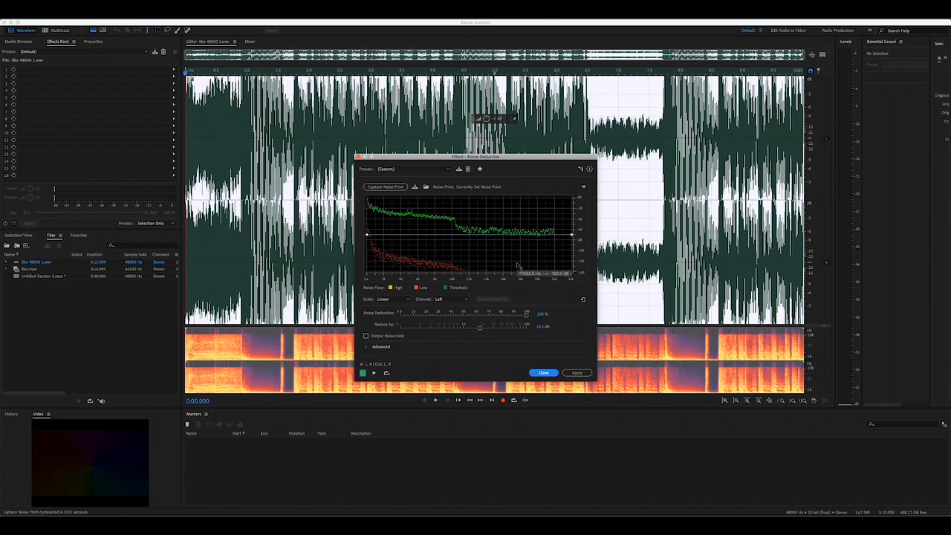
double_click(637, 294)
click(543, 372)
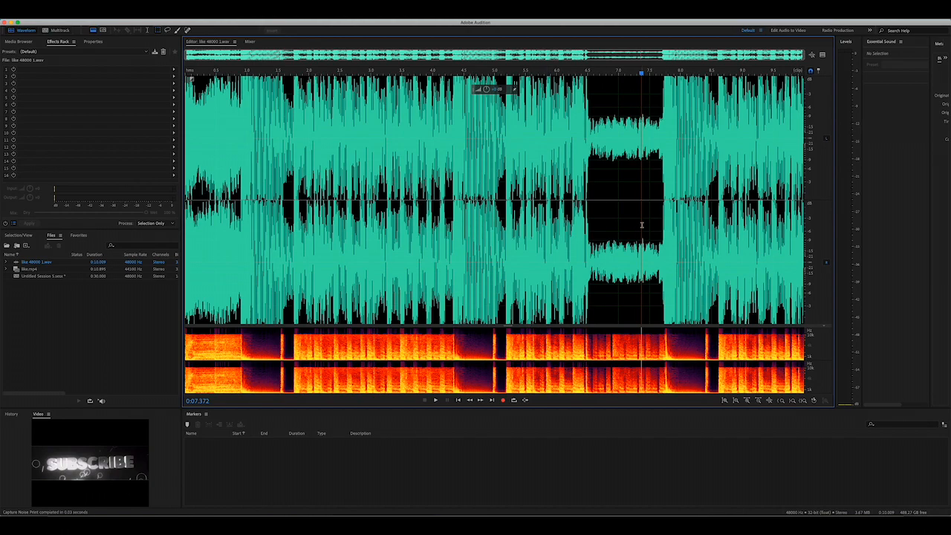
- Select the entire waveform, capture its noise print again and apply Noise Reduction to it
double_click(641, 225)
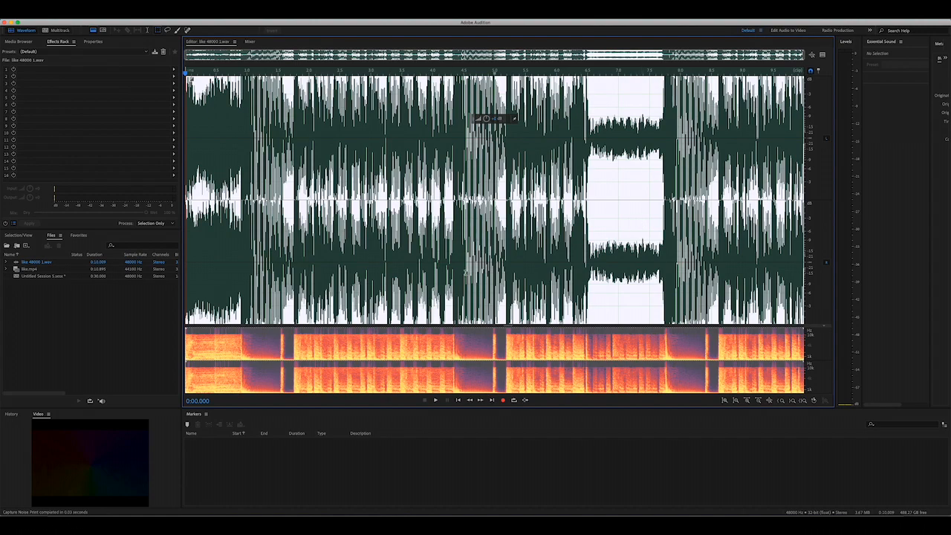
key(super+shift+p)
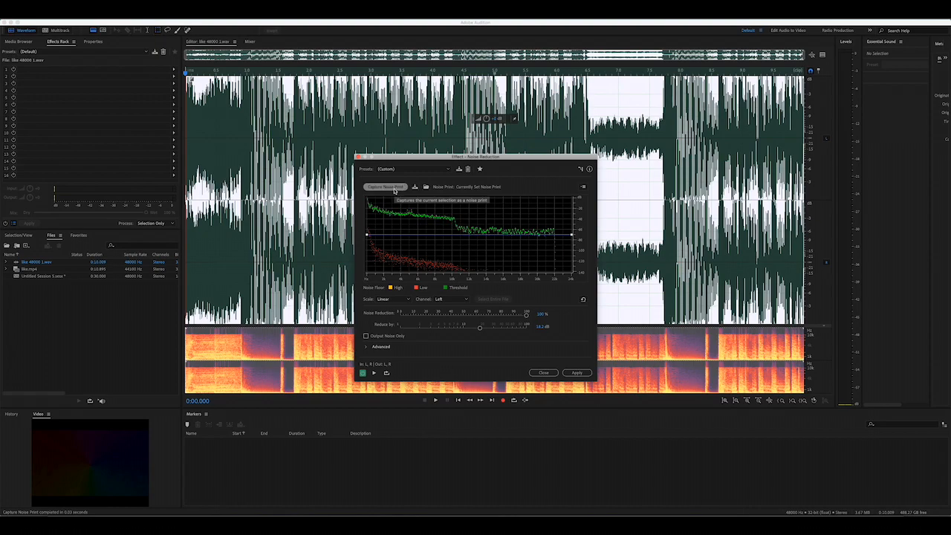
click(393, 187)
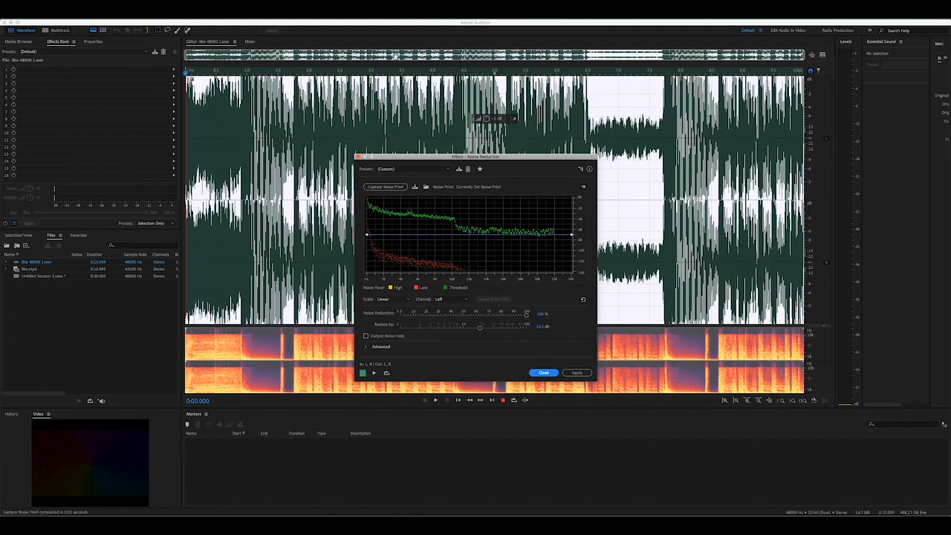
click(583, 375)
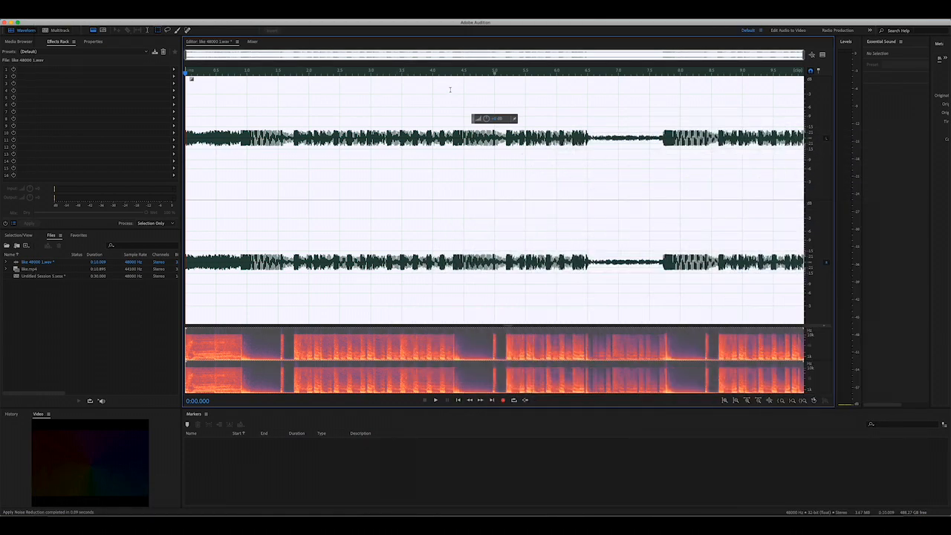
- Preview the noise-reduced waveform, move the playhead back to about 0:01.565 and return to the multitrack session
key(space)
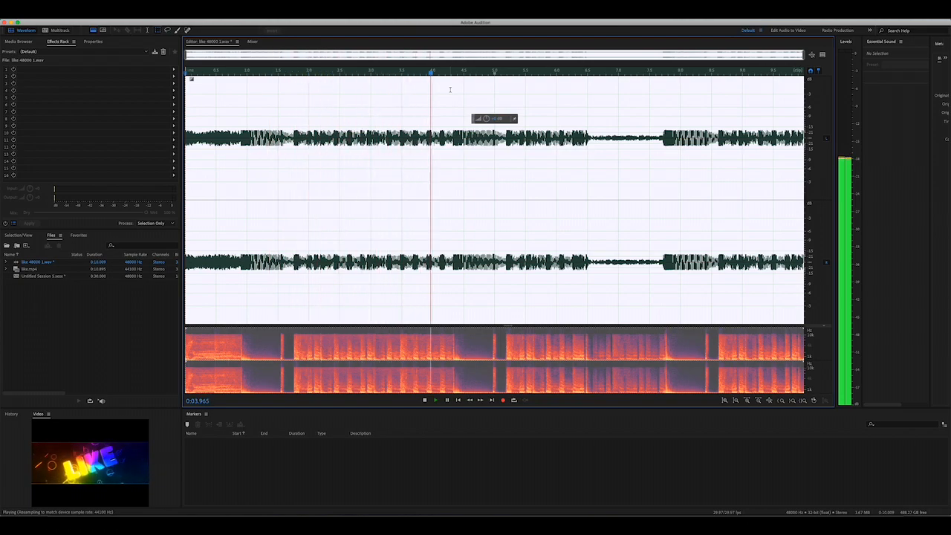
key(space)
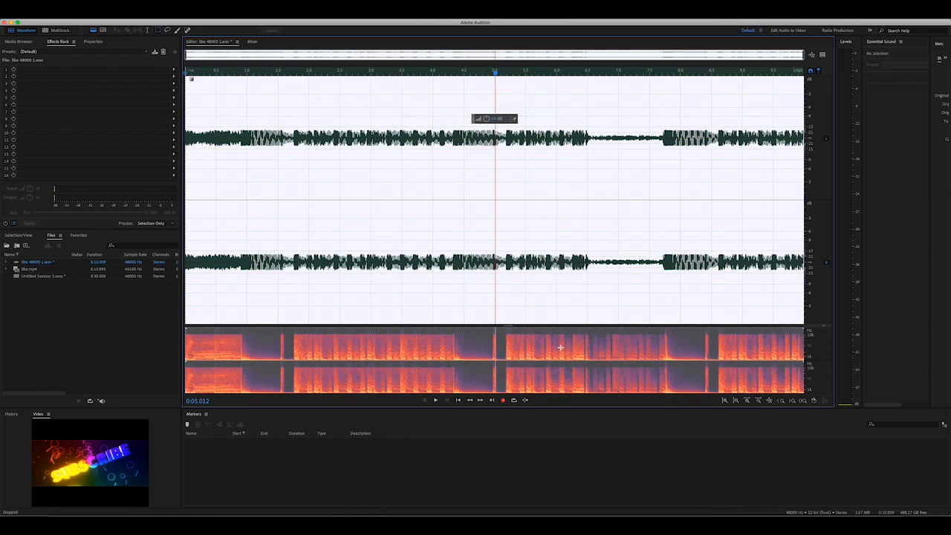
drag(495, 72, 281, 313)
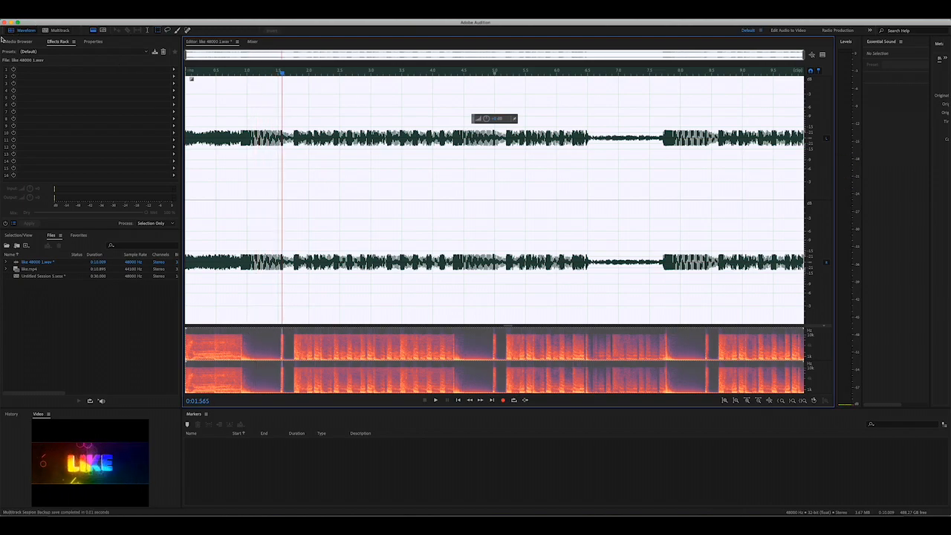
click(62, 30)
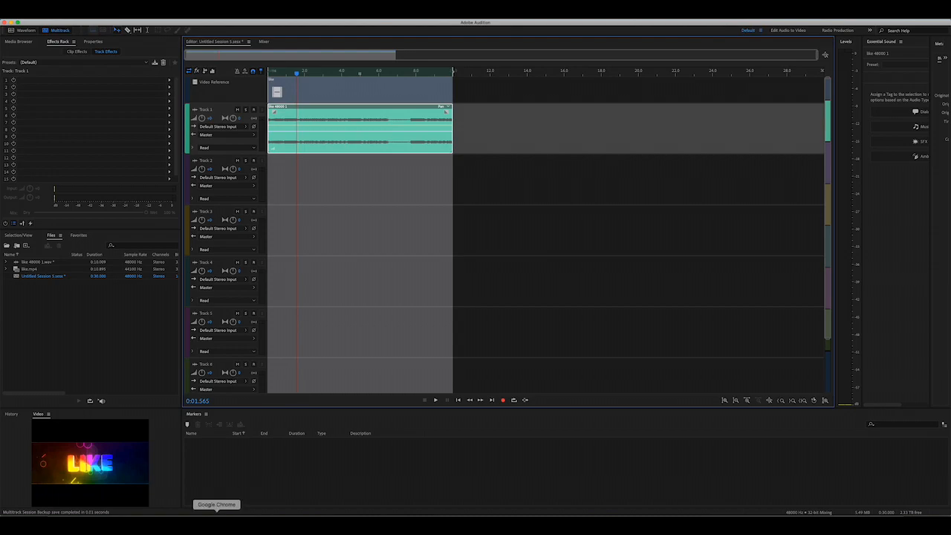
click(216, 520)
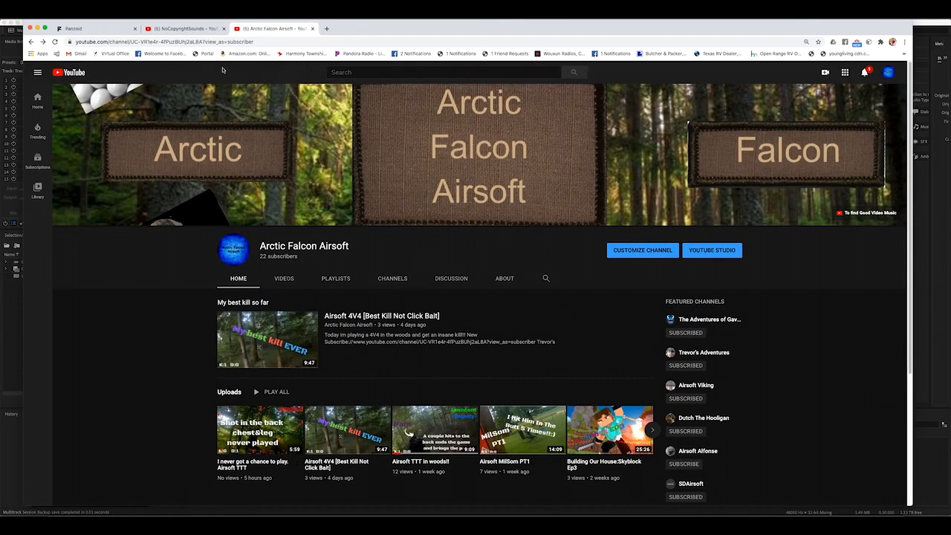
click(89, 28)
click(121, 44)
text(ww)
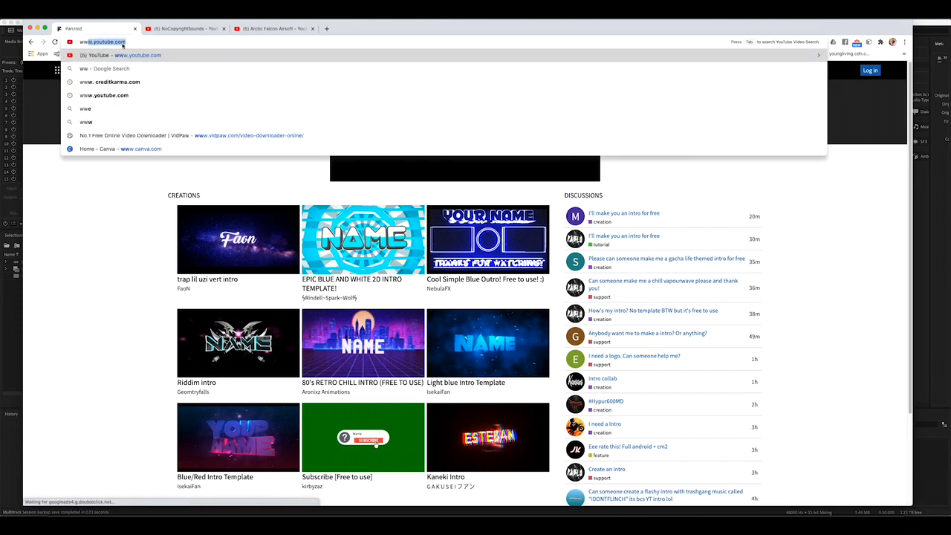
text(w.pam)
key(BackSpace)
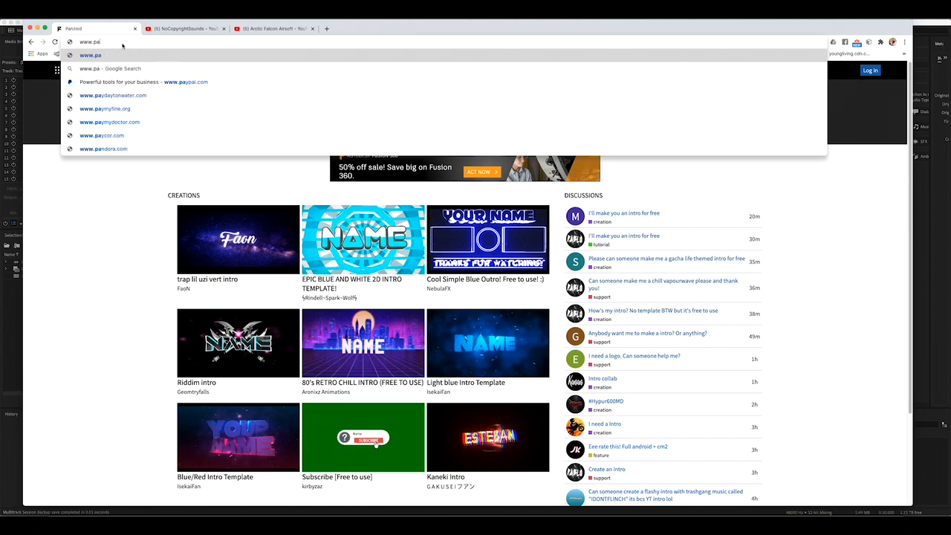
text(nx)
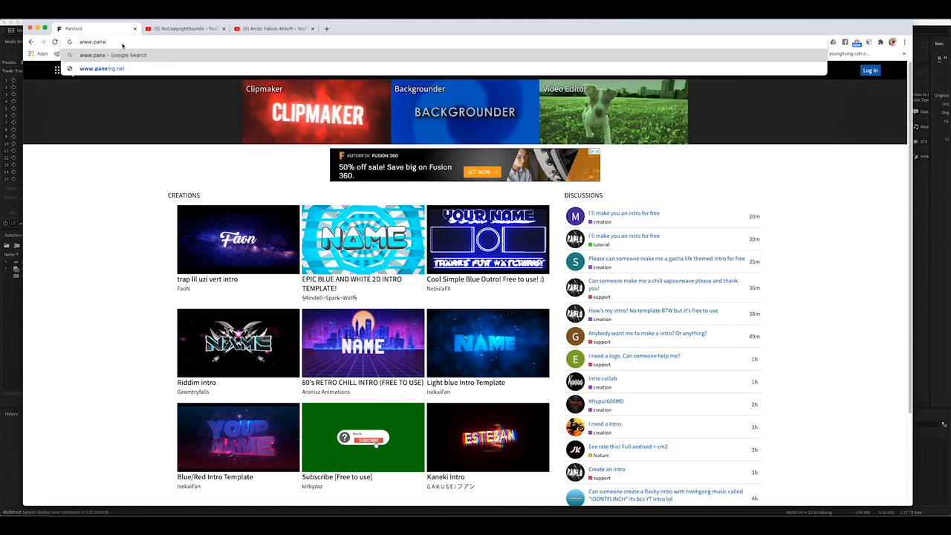
key(BackSpace)
text(zoi)
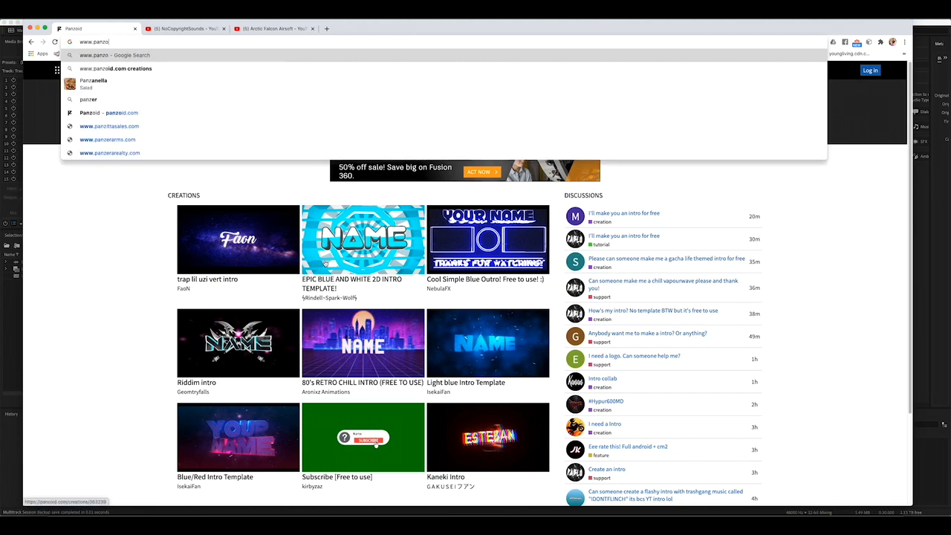
text(d.com)
key(Return)
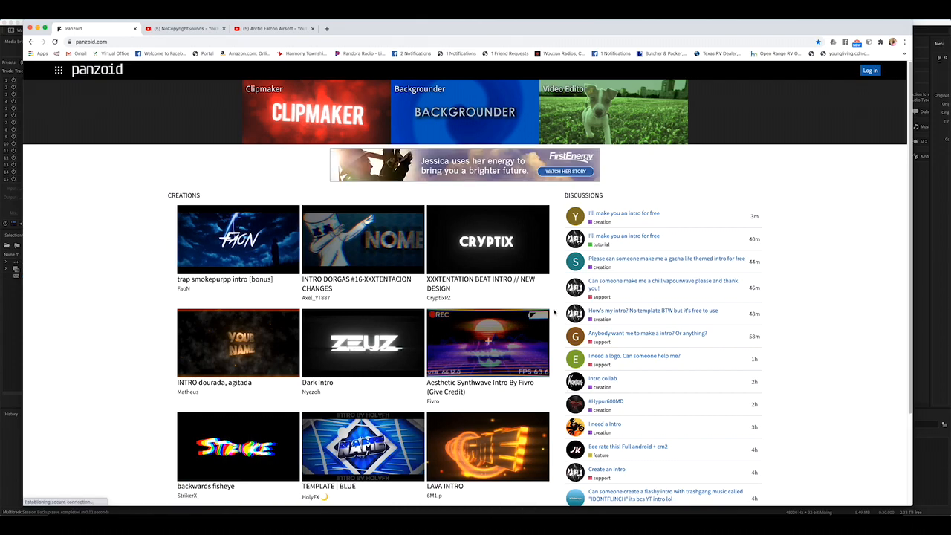
- Browse Panzoid's full list of creations and open the "outro of YouTube (epic end)" template page
scroll(644, 270, down, 3)
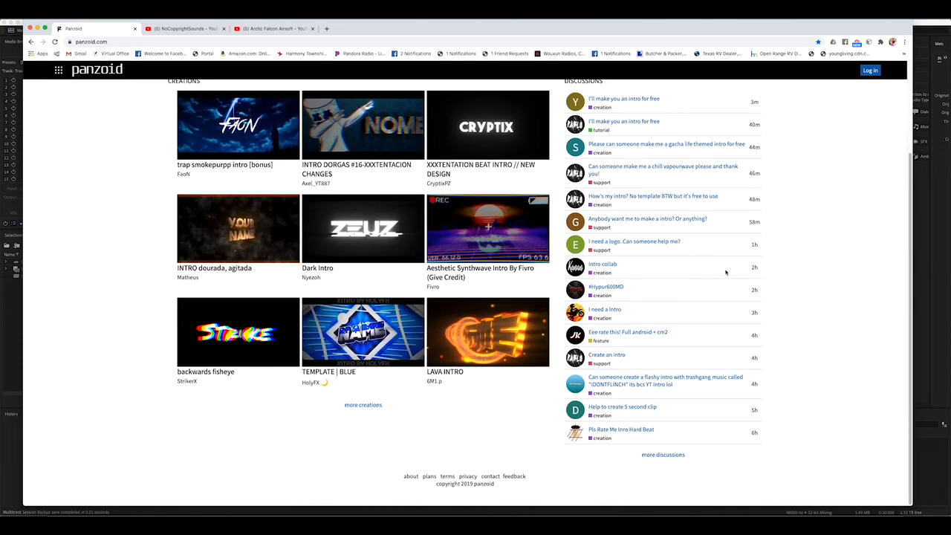
click(354, 405)
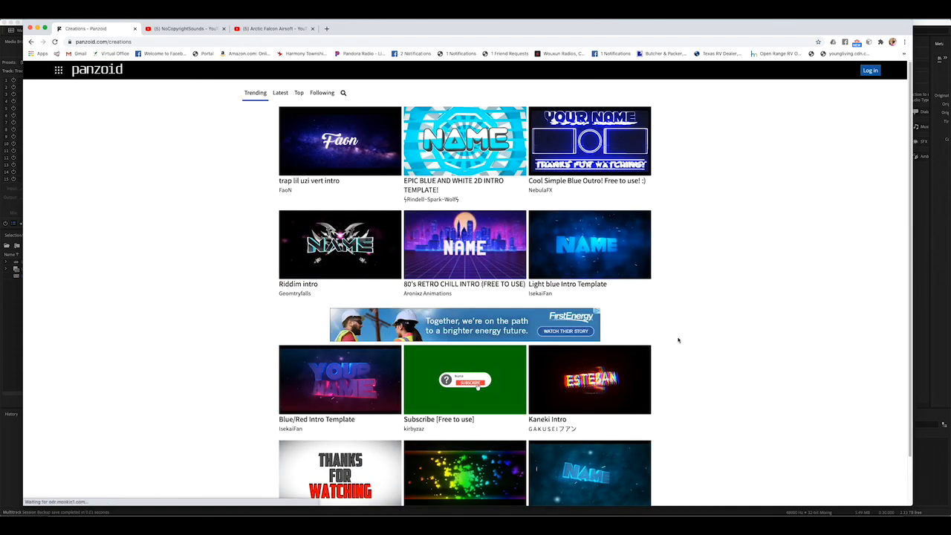
scroll(676, 337, down, 5)
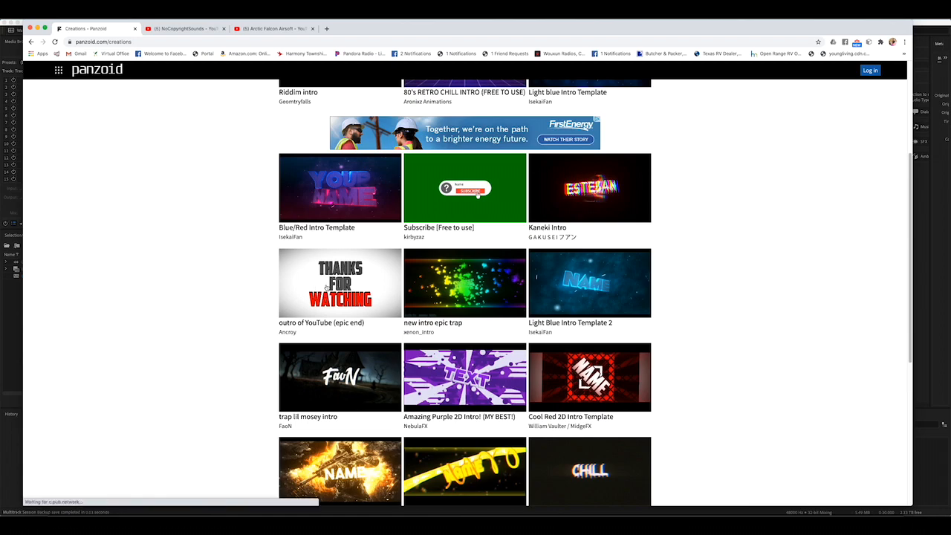
click(327, 287)
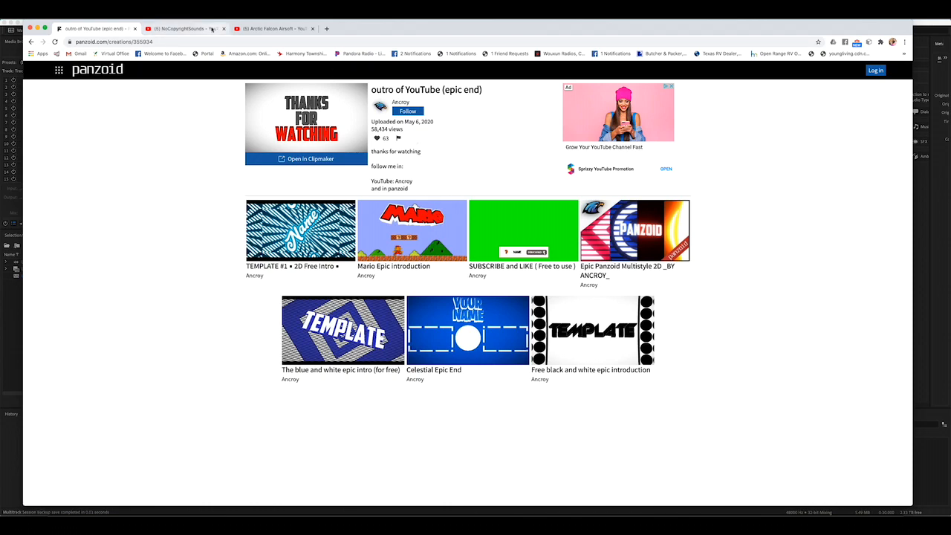
- Switch to the NoCopyrightSounds YouTube channel and look through its uploaded videos
click(212, 30)
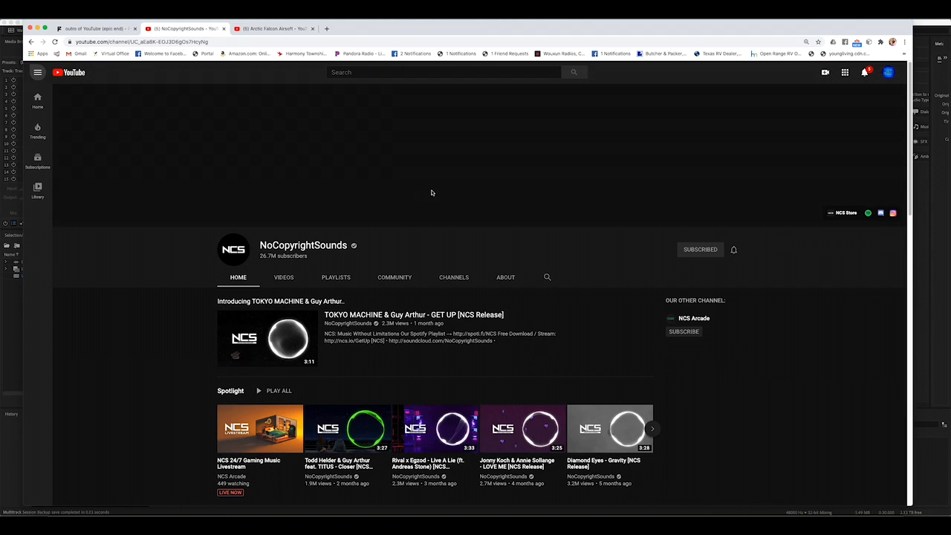
click(284, 277)
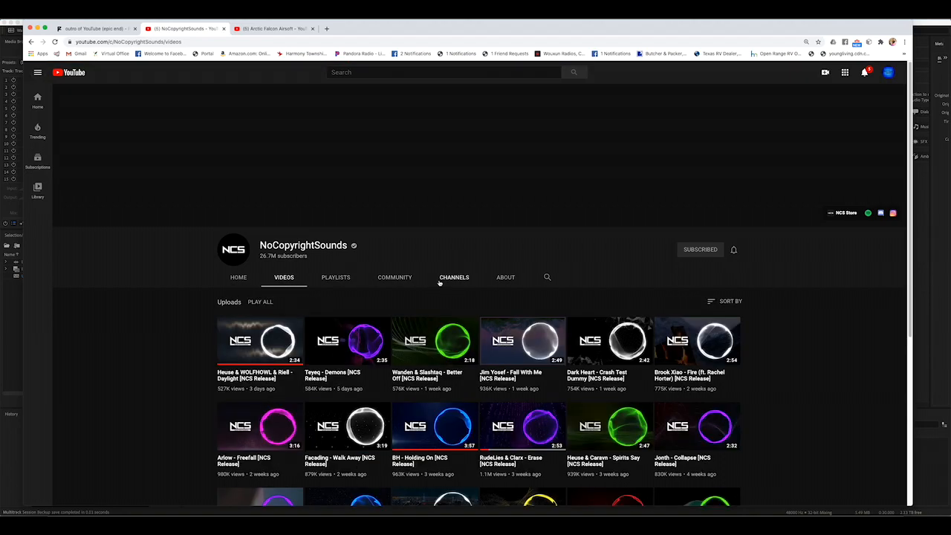
scroll(557, 338, down, 5)
scroll(685, 323, up, 5)
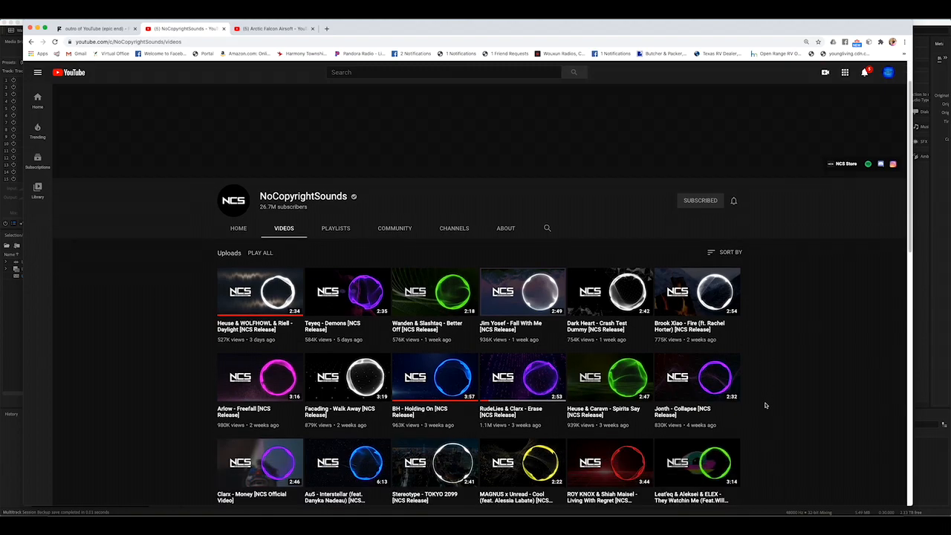
- Look further down the NoCopyrightSounds uploads and return to the start of the channel page
scroll(766, 416, down, 3)
scroll(766, 406, down, 2)
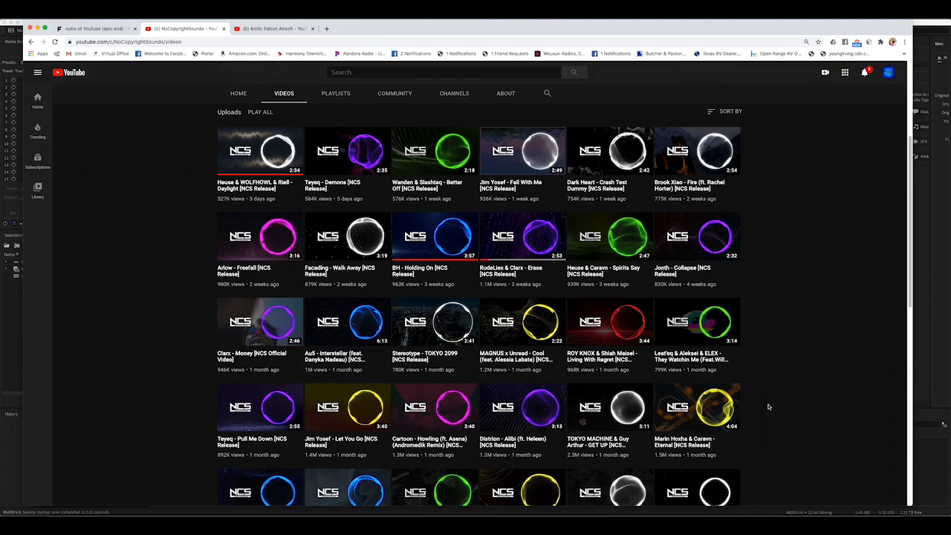
scroll(327, 223, up, 5)
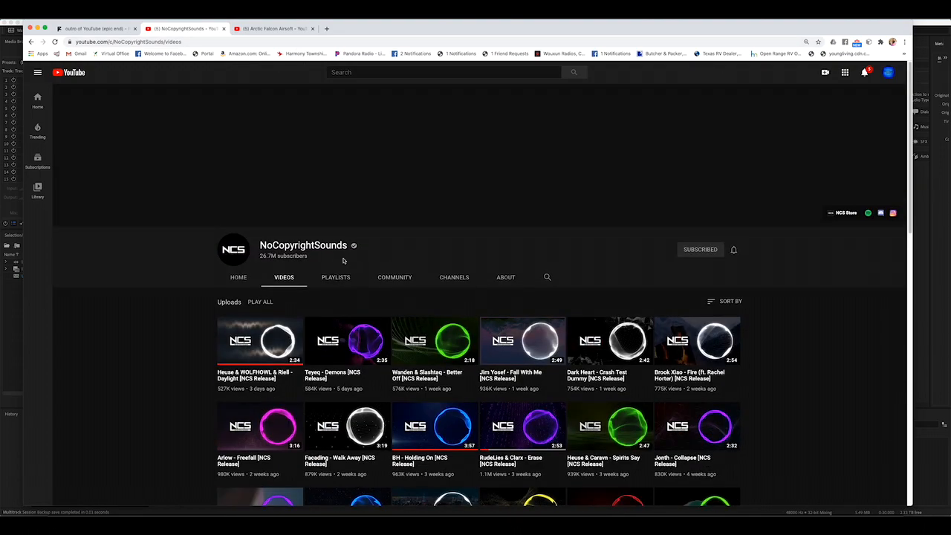
- Switch to the Arctic Falcon Airsoft channel and locate the "To find Good Video Music" link in its About section
click(272, 28)
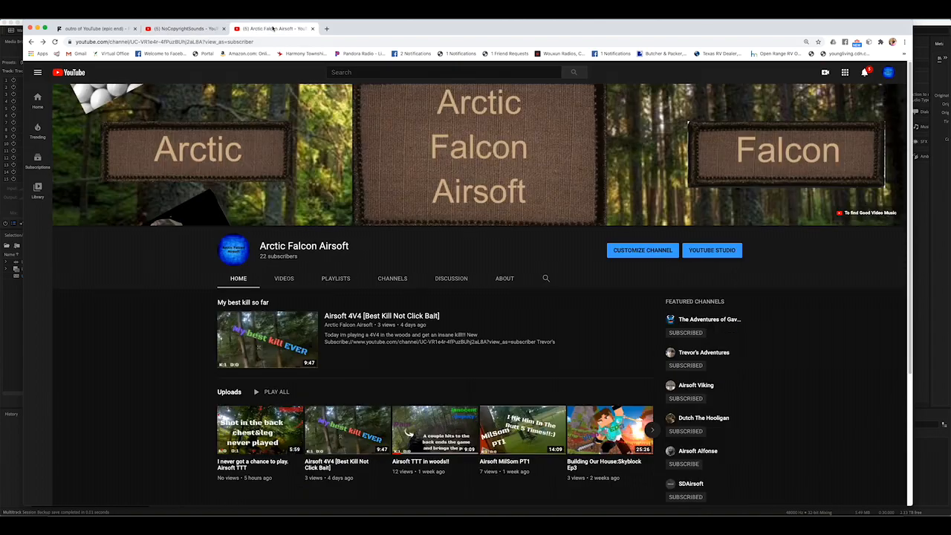
click(504, 284)
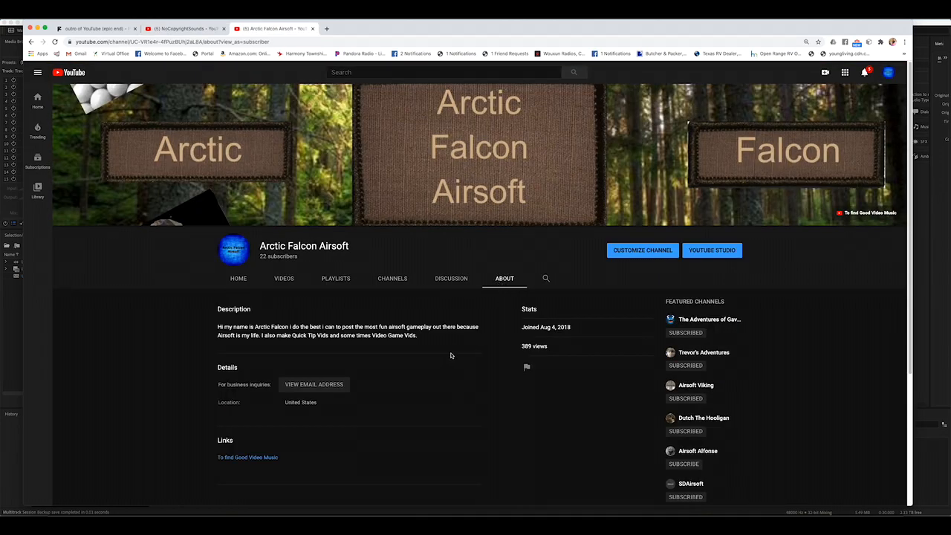
scroll(373, 437, down, 1)
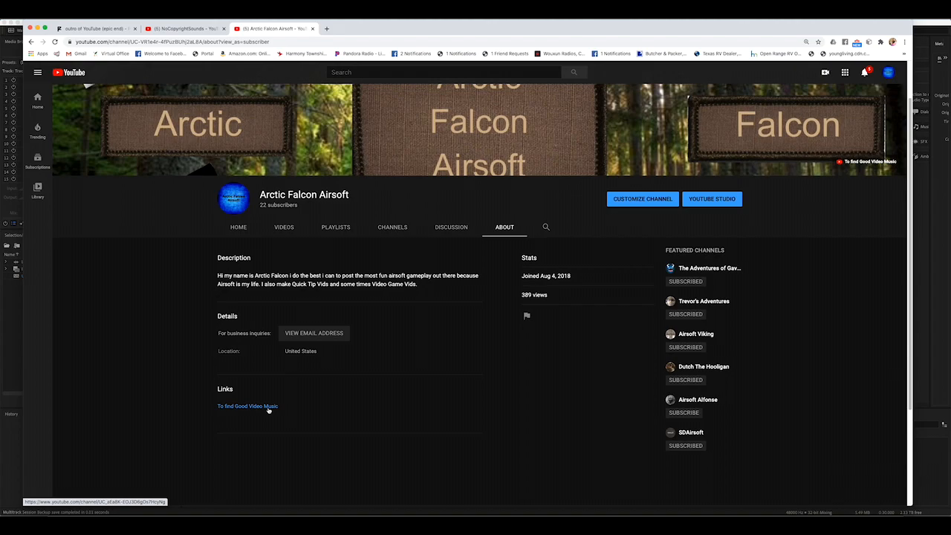
- Display the home page of the NoCopyrightSounds channel and that of the Arctic Falcon Airsoft channel
click(188, 31)
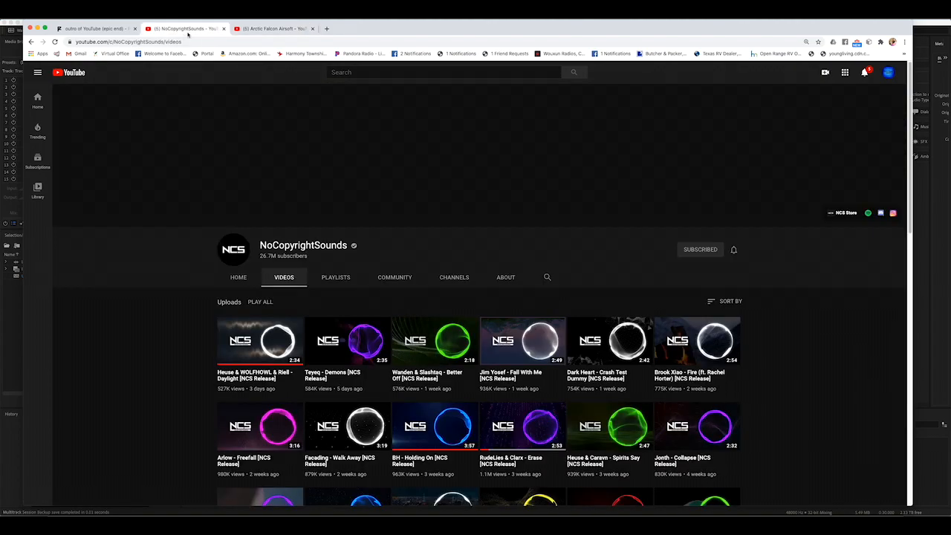
click(233, 281)
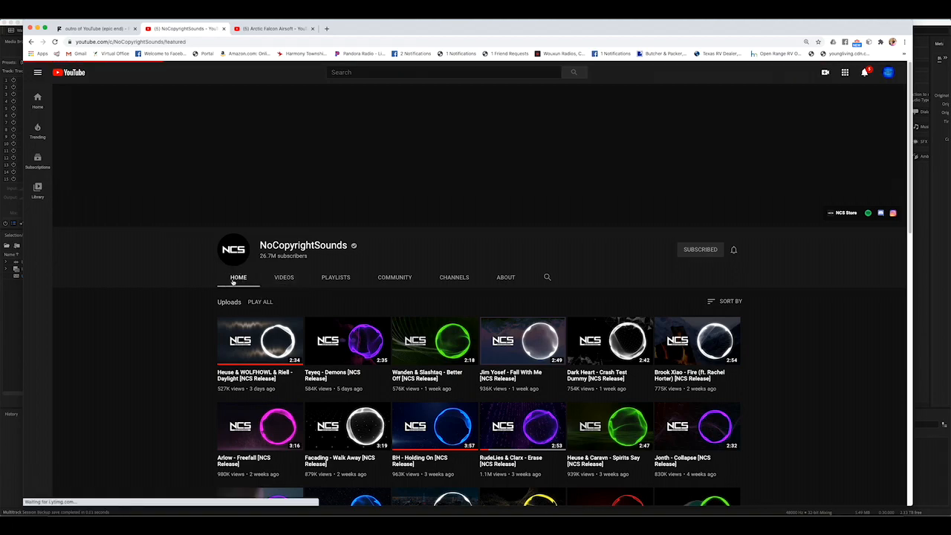
click(286, 27)
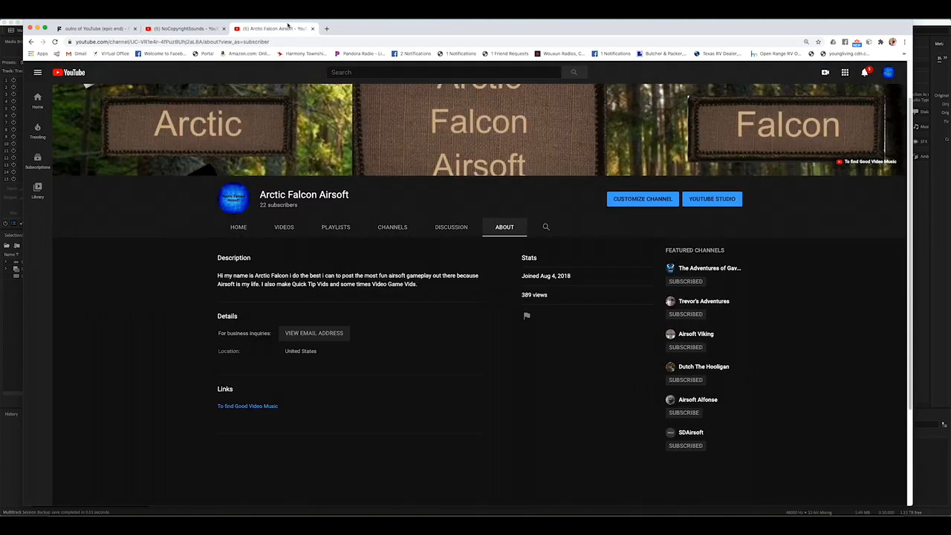
click(234, 225)
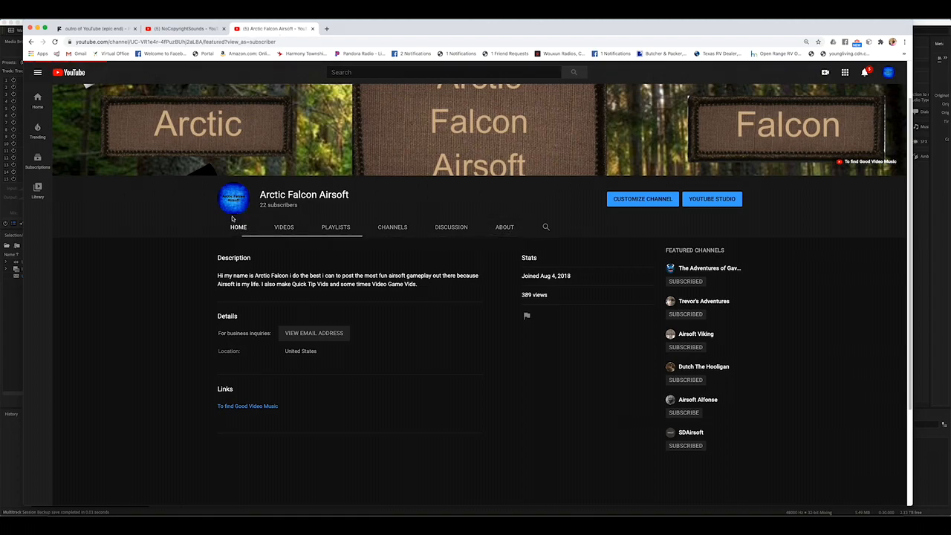
- Revisit the NoCopyrightSounds channel and the Panzoid outro template page, and switch back to the multitrack session in Adobe Audition
click(182, 28)
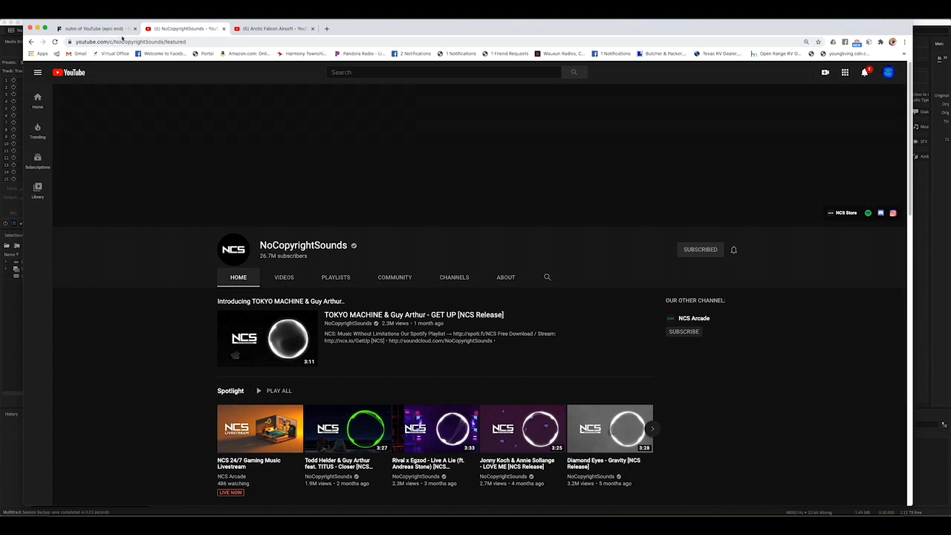
click(123, 29)
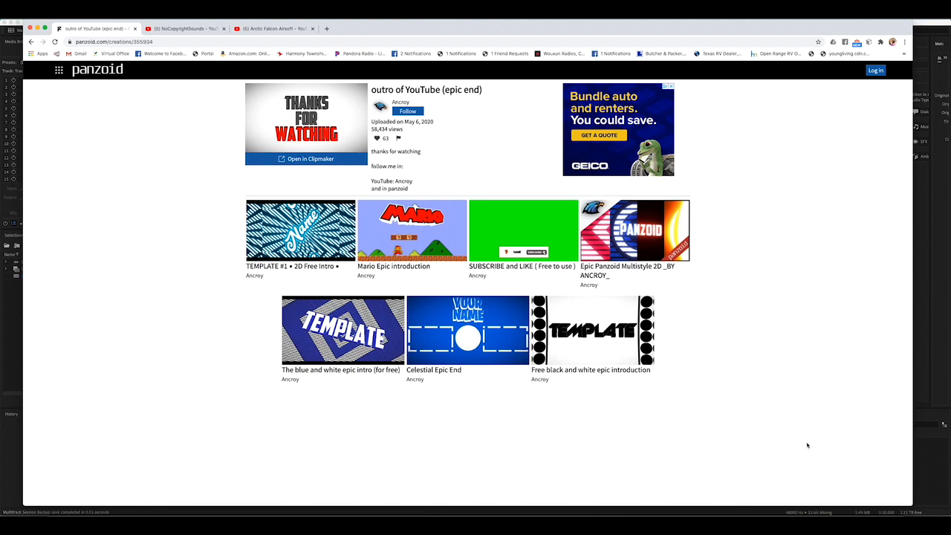
click(932, 351)
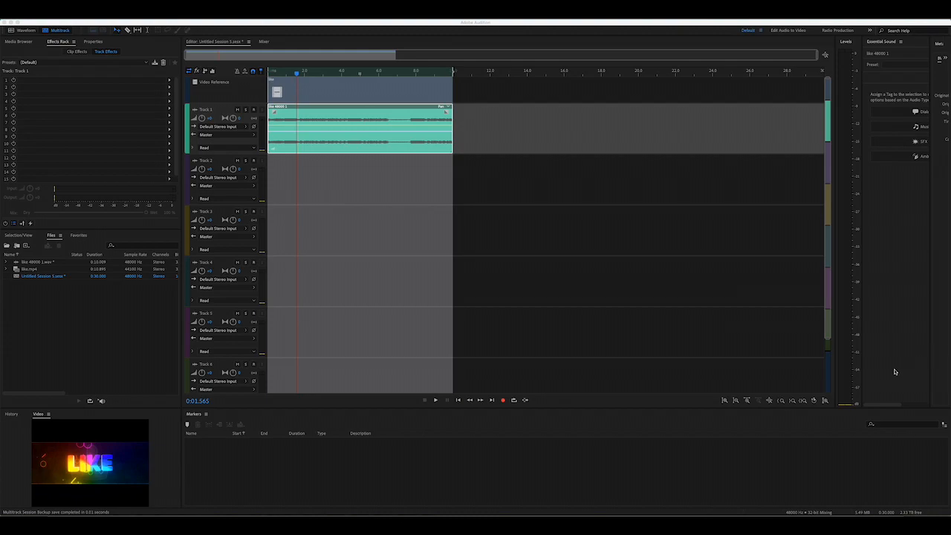